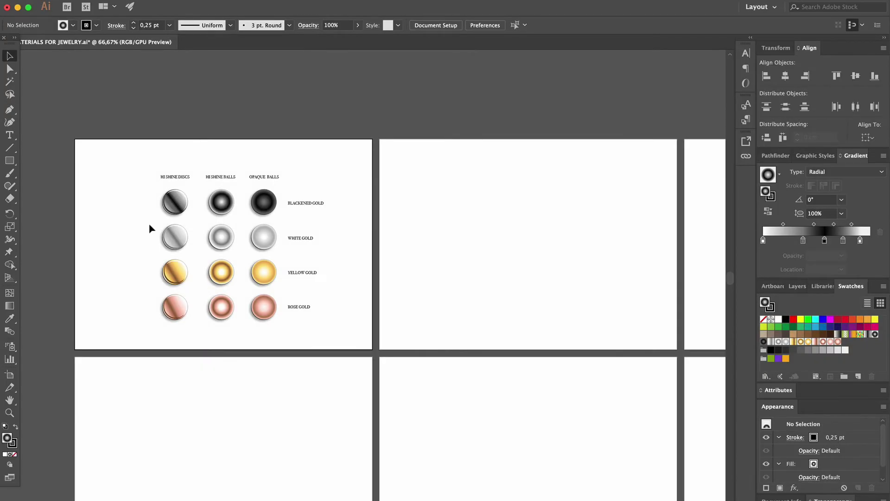
Step: Copy the three White Gold discs onto artboard 2 and zoom in on the copies
left_click_drag(145, 221, 284, 254)
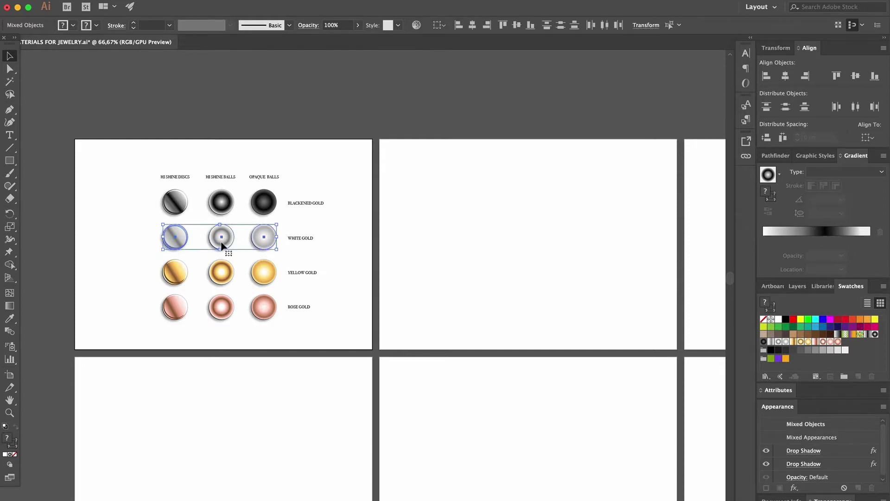
left_click_drag(222, 246, 533, 268)
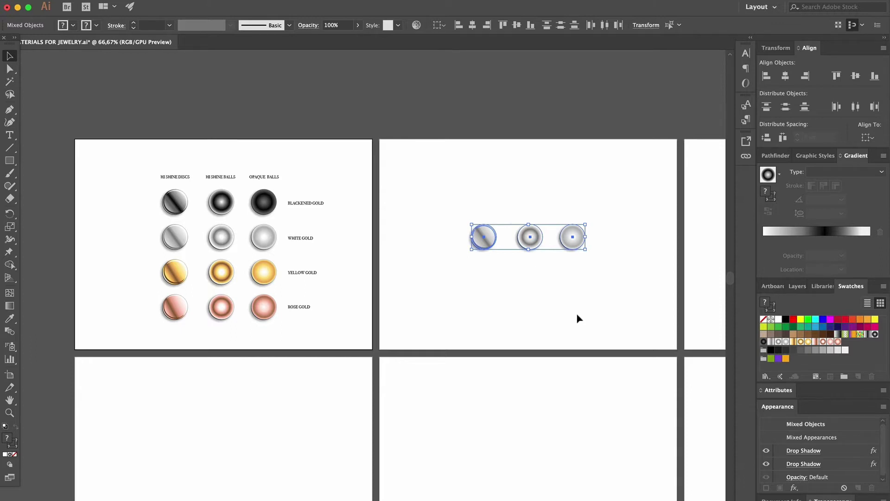
key("z")
left_click_drag(562, 260, 560, 263)
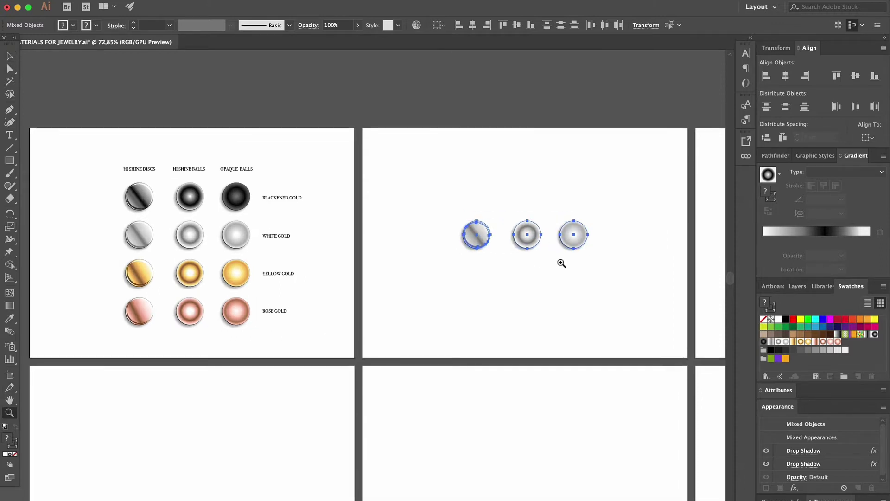
left_click(561, 263)
left_click(332, 267)
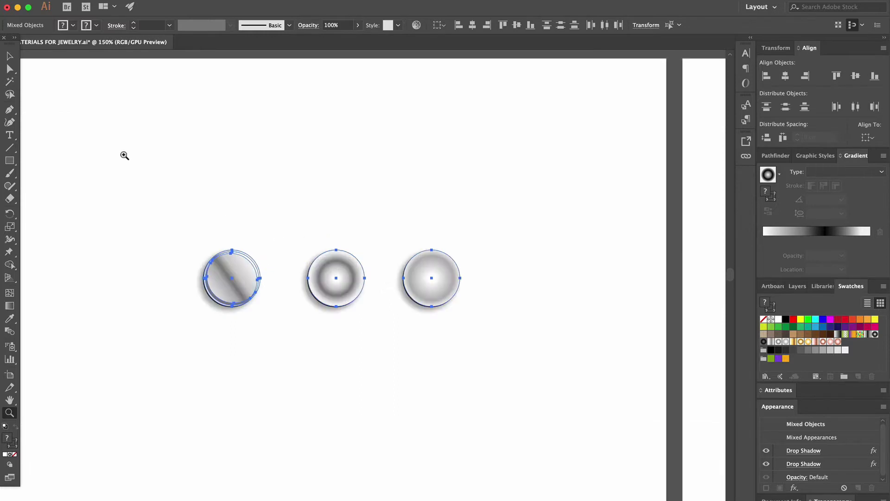
Step: Stretch the three copied discs vertically into tall ovals
key("v")
left_click_drag(180, 223, 544, 363)
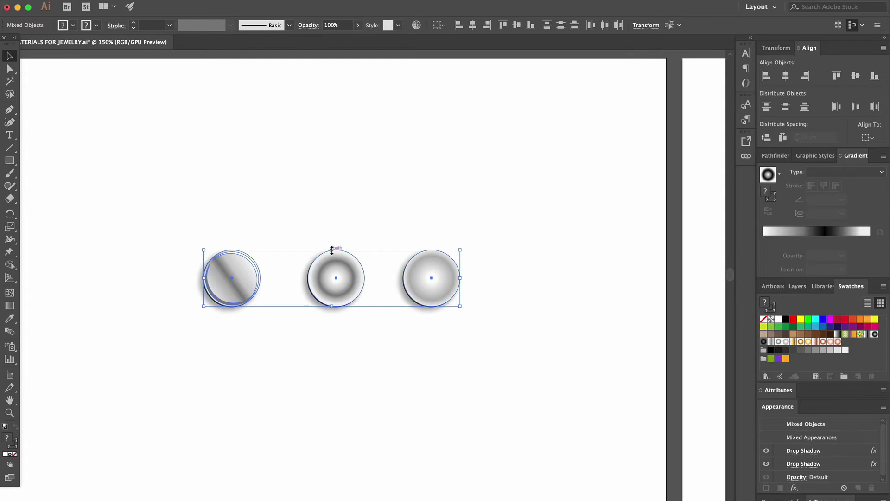
left_click_drag(331, 249, 331, 222)
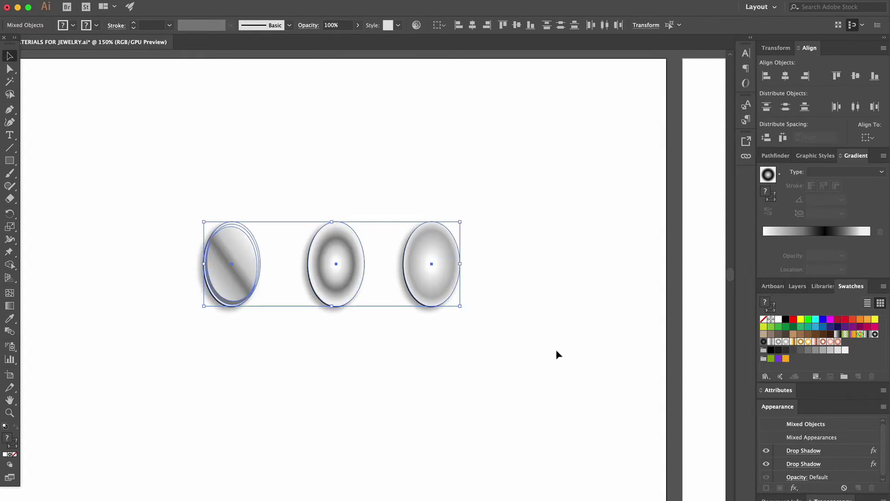
left_click(556, 351)
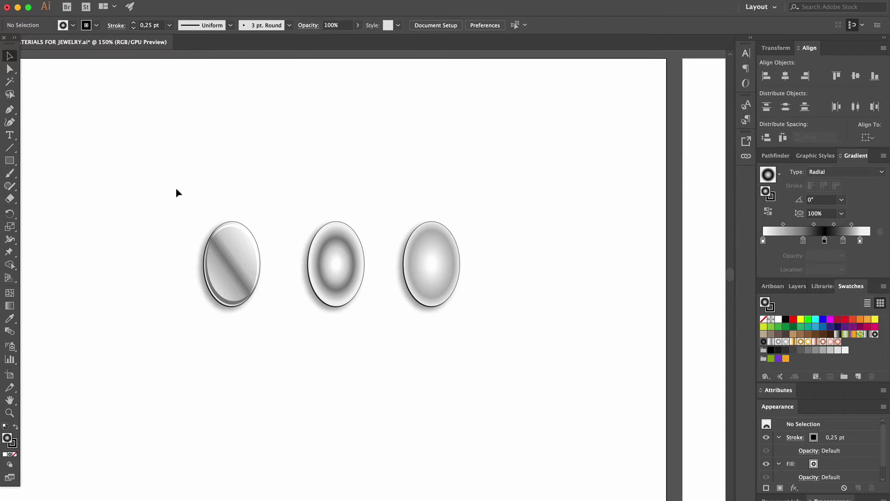
Step: Squash the three ovals into wide flat ellipses, then enlarge them proportionally
left_click_drag(135, 194, 507, 355)
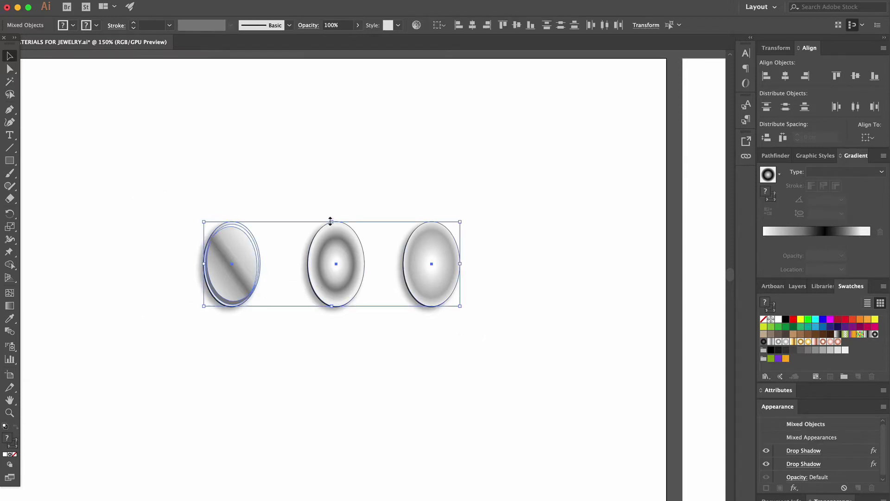
left_click_drag(332, 222, 331, 270)
left_click(483, 463)
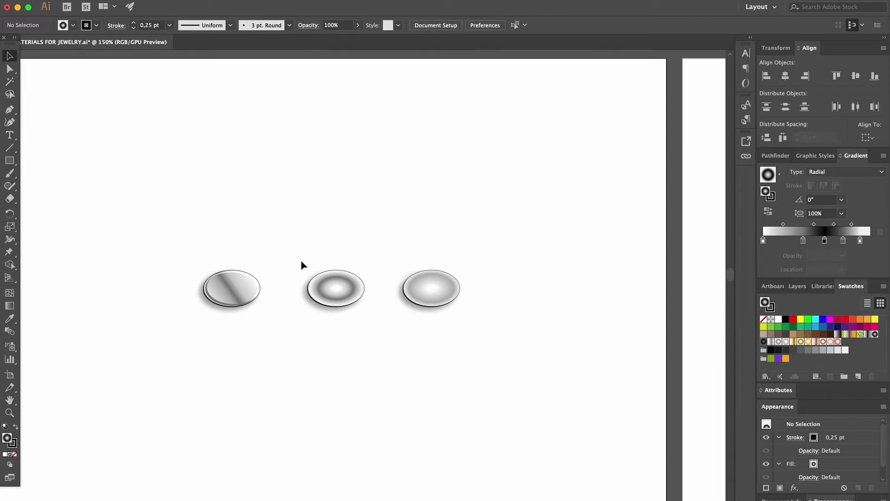
left_click_drag(221, 274, 503, 378)
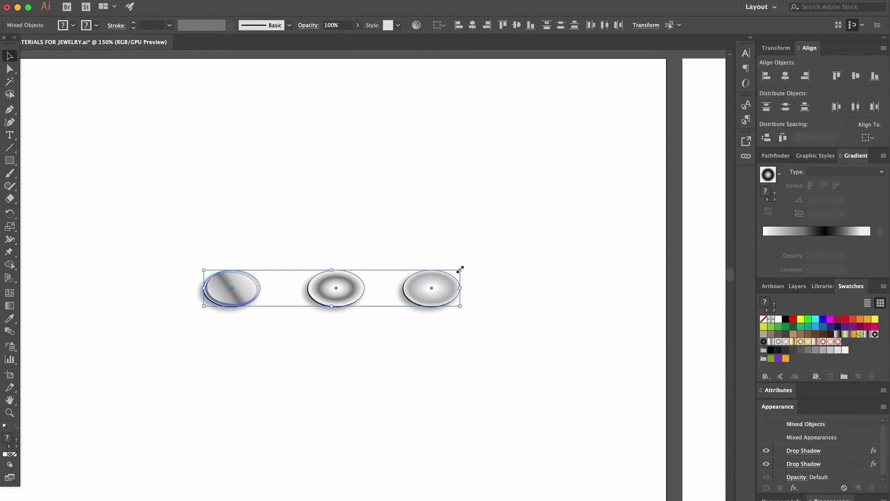
left_click_drag(460, 269, 548, 230)
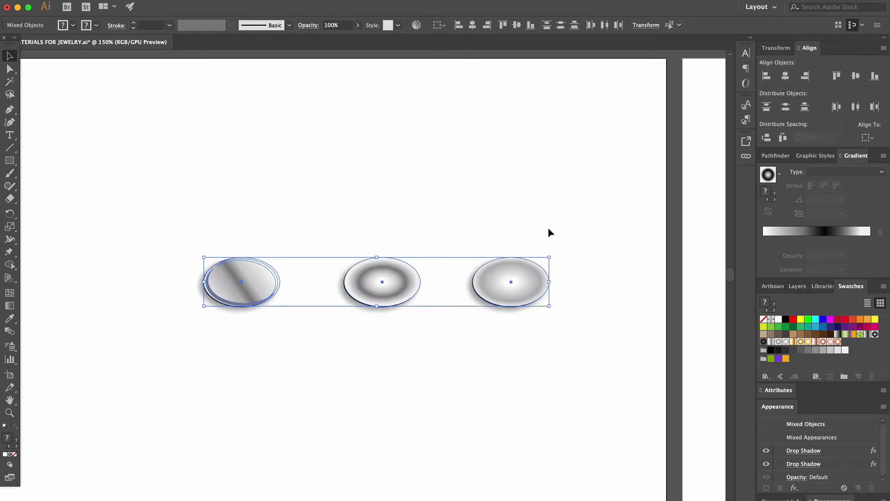
Step: Group the three ellipses and centre them horizontally using Align to Artboard
key("ctrl+g")
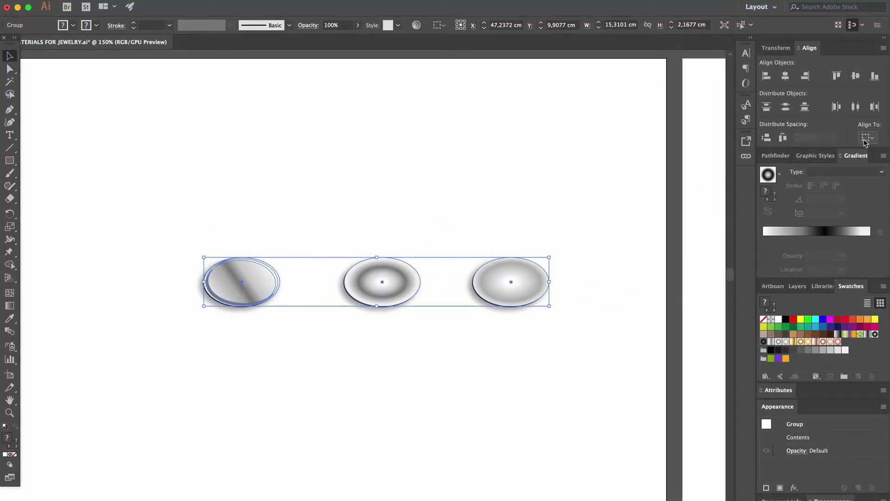
left_click(865, 141)
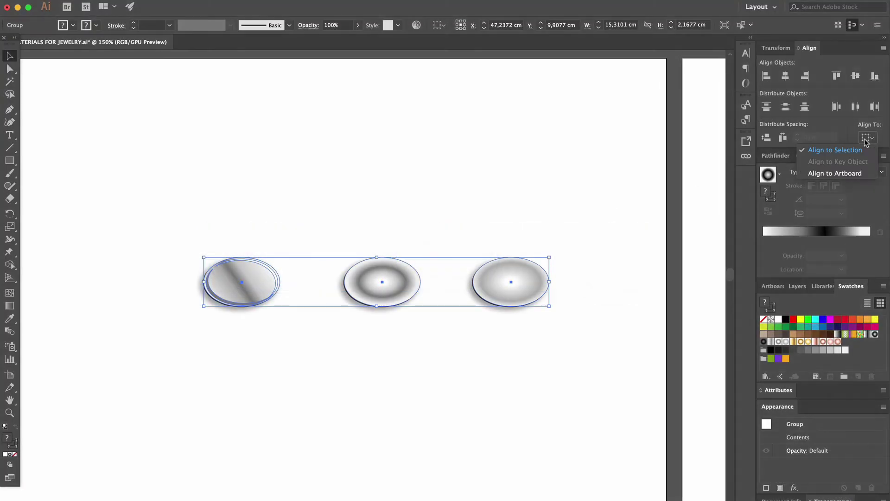
left_click(850, 173)
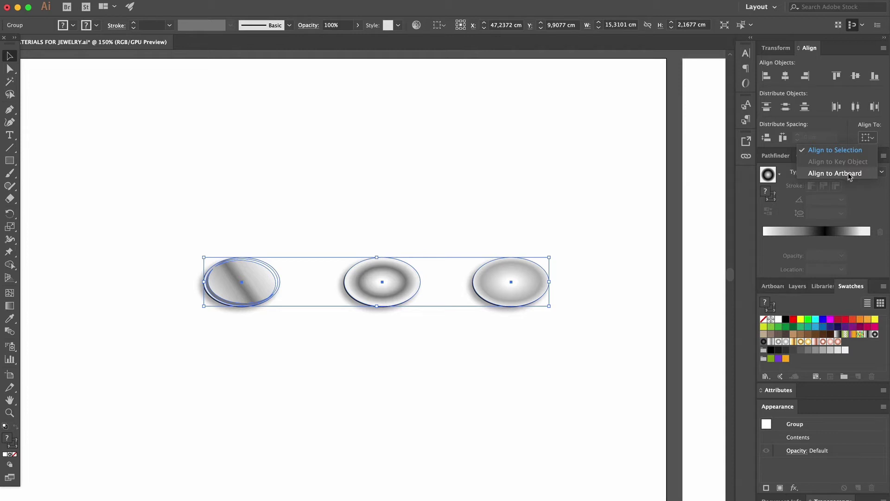
left_click(785, 76)
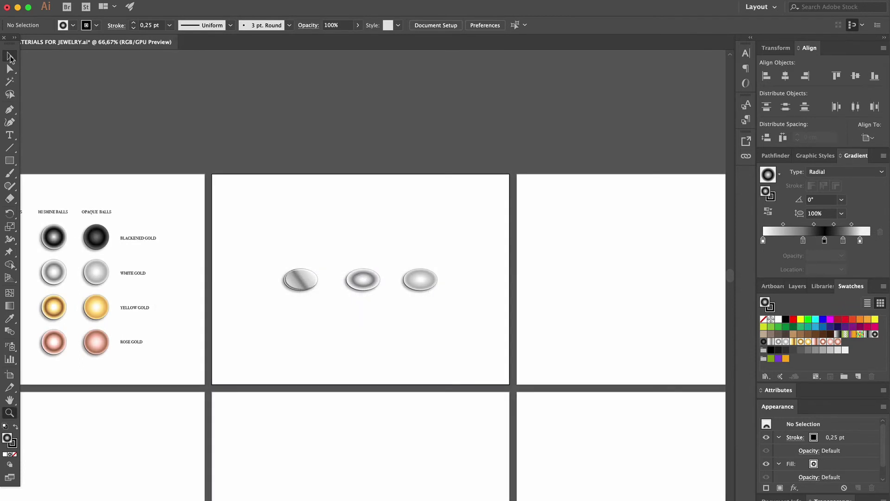
Step: Move the ellipse group straight down and bring the HI SHINE DISCS column into view
left_click_drag(362, 277, 366, 320)
left_click(408, 263)
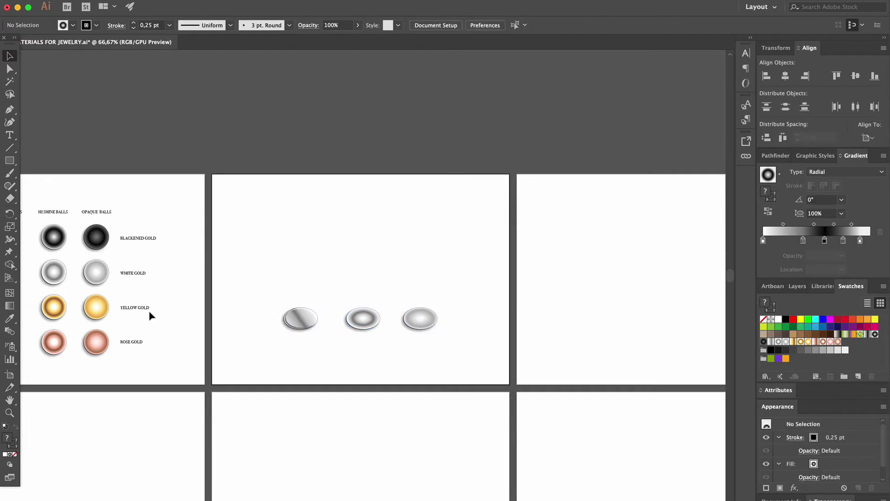
left_click(9, 400)
left_click_drag(173, 334, 307, 335)
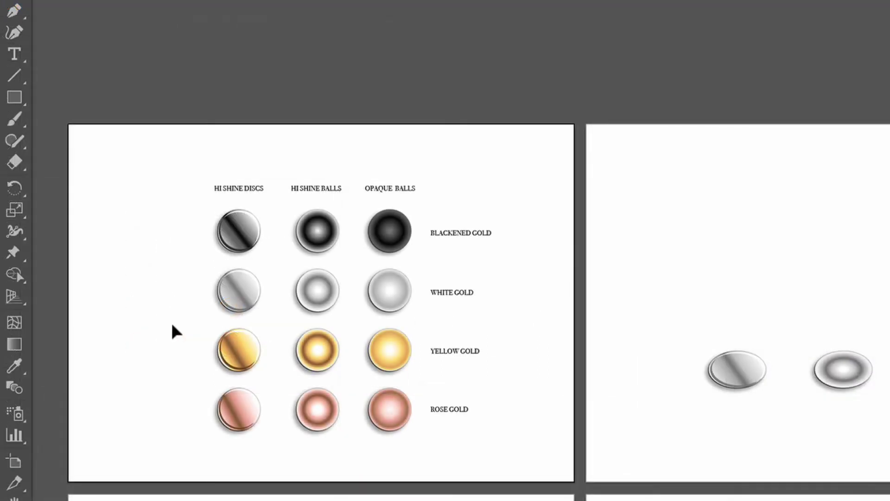
Step: Copy the yellow-gold disc above the middle ellipse on artboard 2 and zoom in on it
left_click_drag(172, 324, 273, 374)
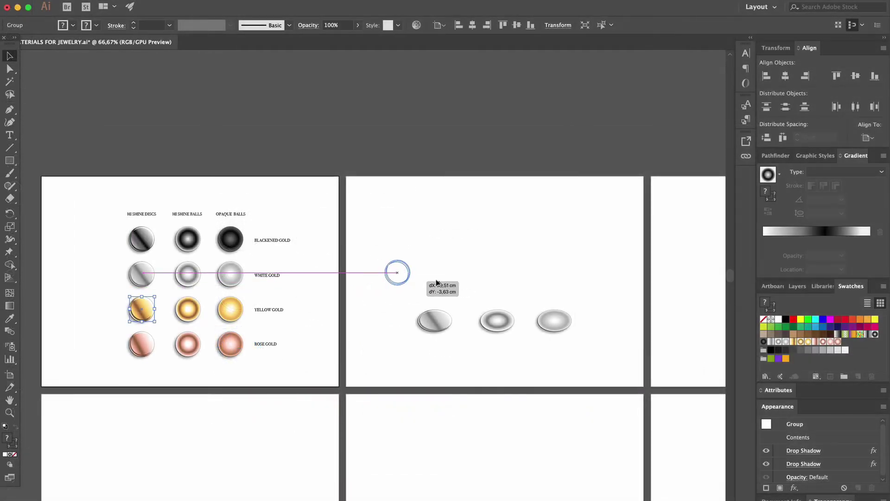
left_click_drag(408, 284, 508, 290)
left_click(570, 279)
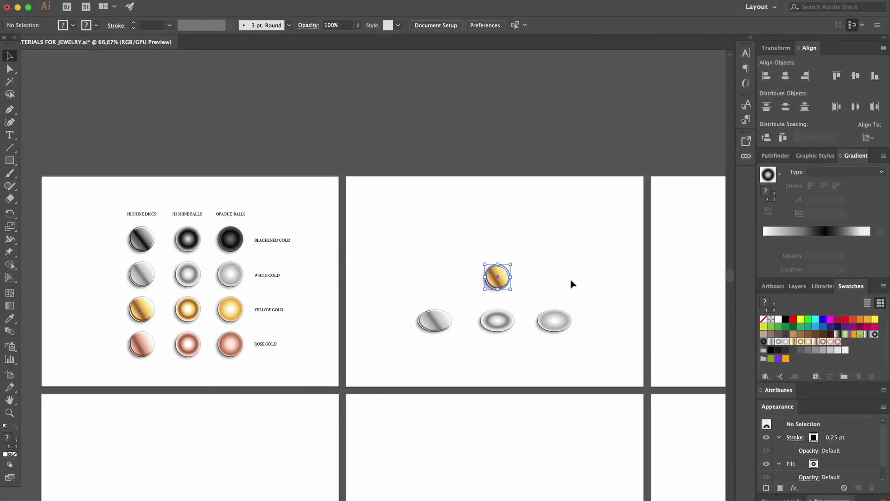
left_click(9, 412)
left_click(540, 284)
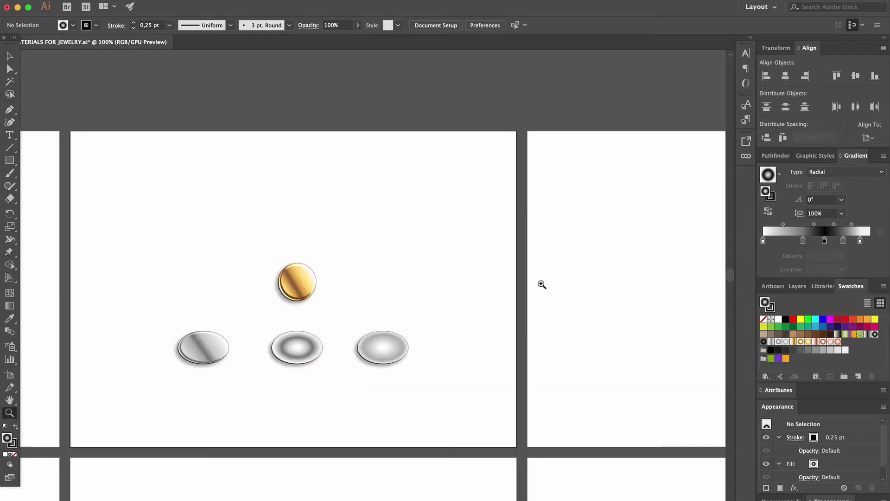
left_click(361, 282)
left_click(276, 286)
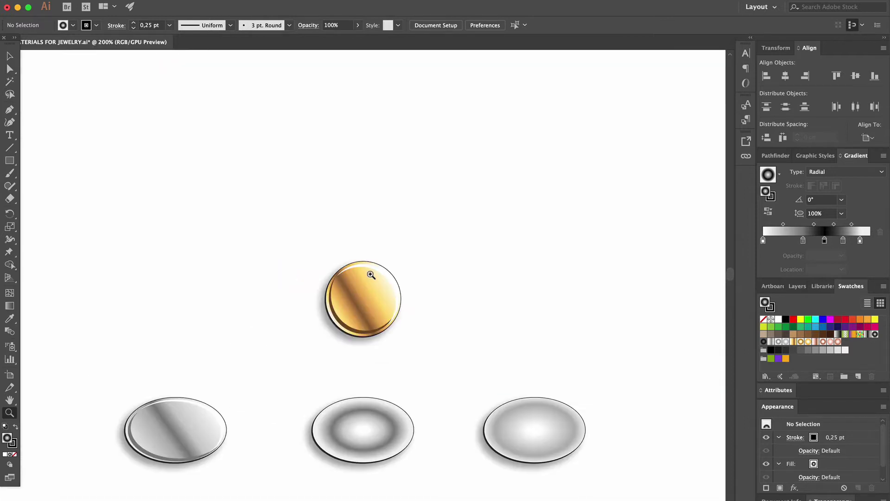
key("v")
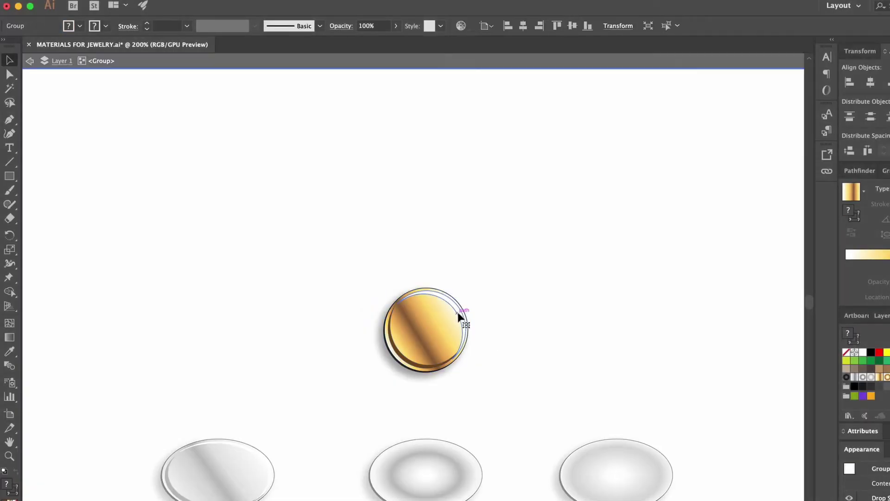
Step: Delete the copied disc's white highlight circle and brown shadow crescent, leaving the gradient circle
key("super+shift+a")
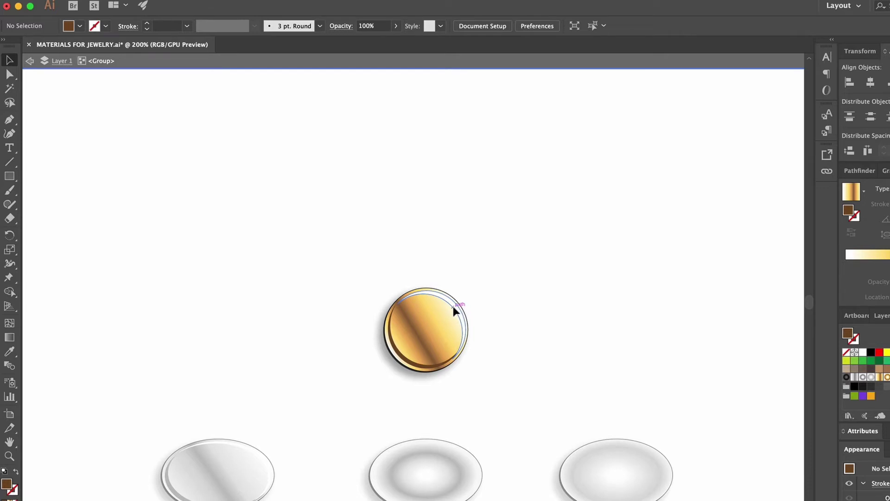
left_click(454, 310)
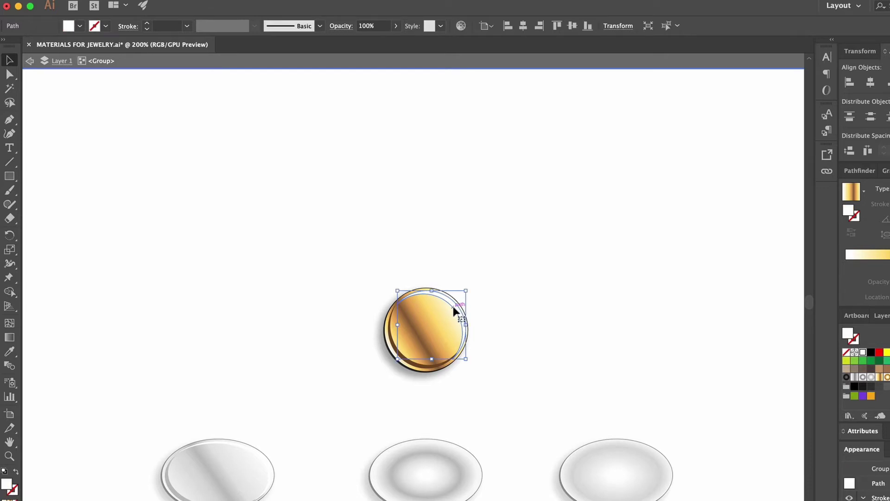
key("super+shift+a")
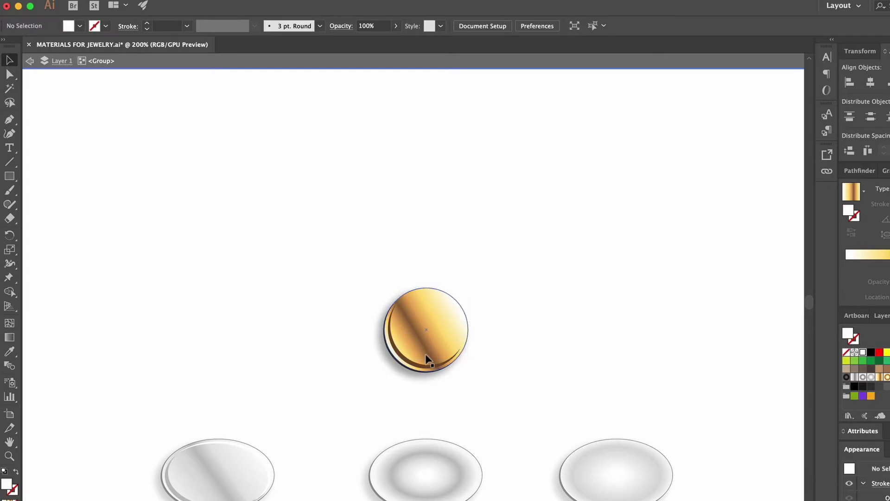
double_click(416, 366)
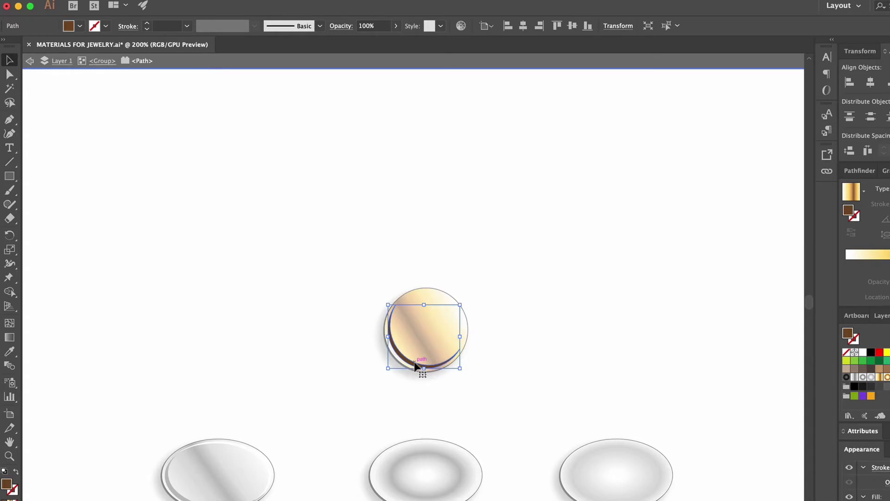
key("super+shift+a")
double_click(477, 277)
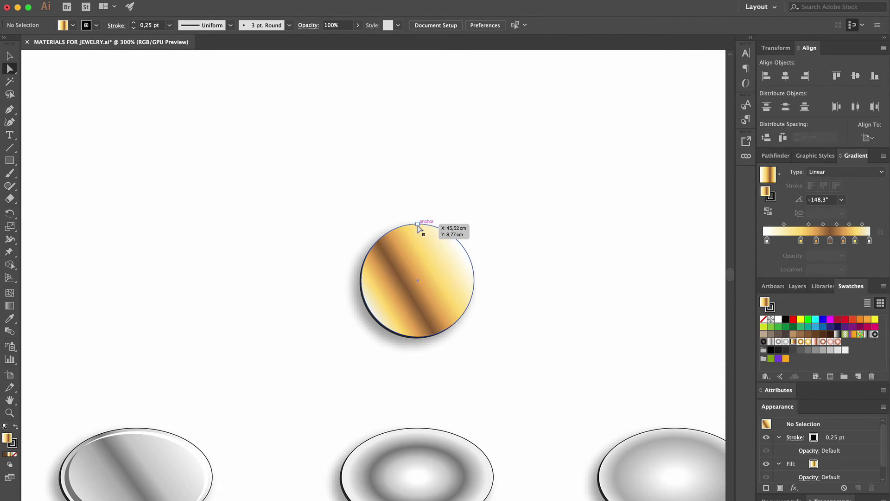
Step: Pull the circle's top anchor up and pinch its handles into a sharp teardrop point
left_click_drag(418, 225, 422, 173)
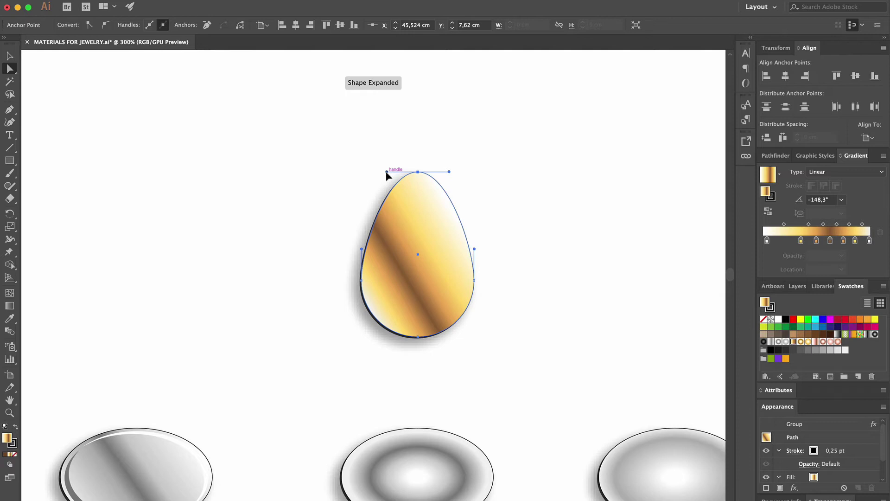
left_click_drag(387, 171, 428, 172)
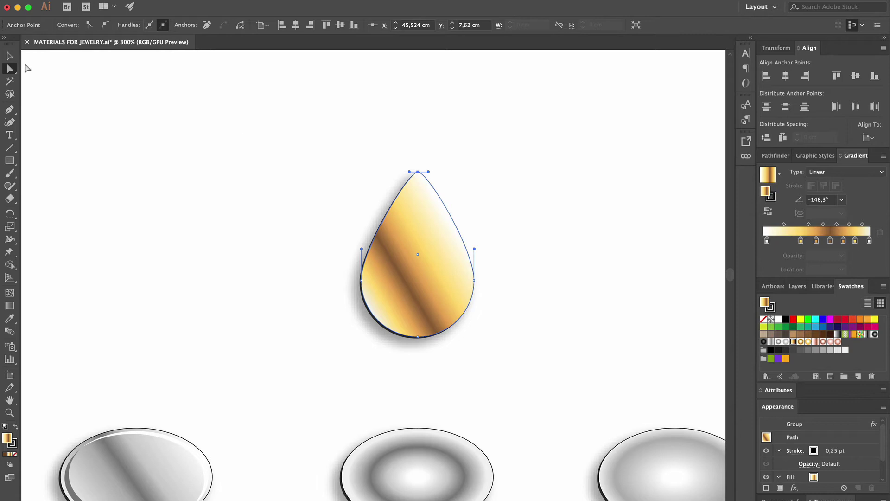
left_click(10, 56)
left_click(509, 226)
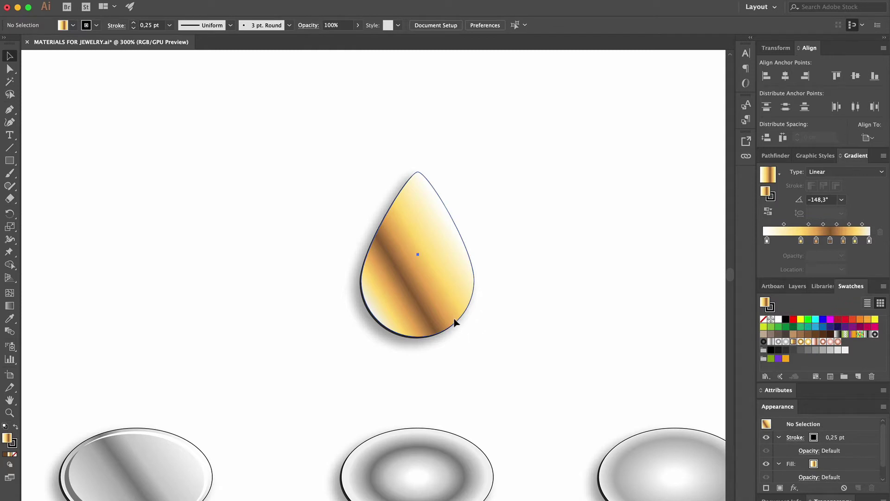
Step: Duplicate the gold drop to the left and delete both drop shadows from the copy
left_click_drag(454, 321, 288, 316, "alt")
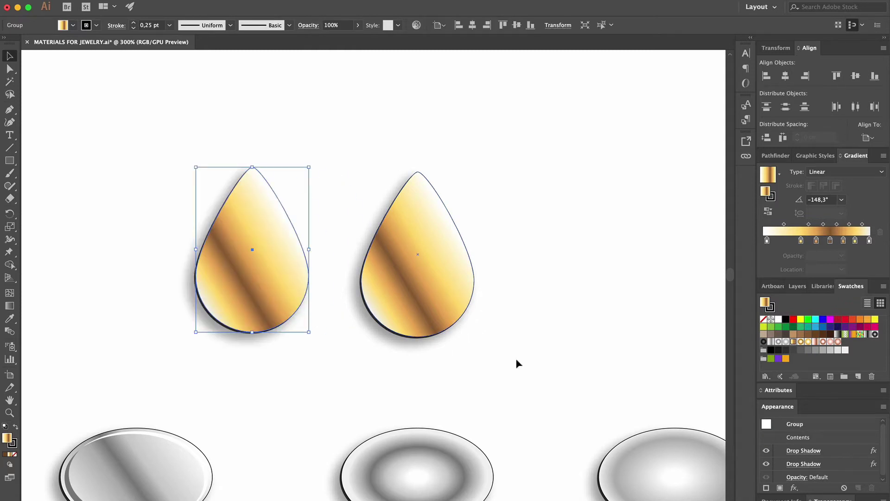
left_click(875, 453)
left_click(875, 466, "shift")
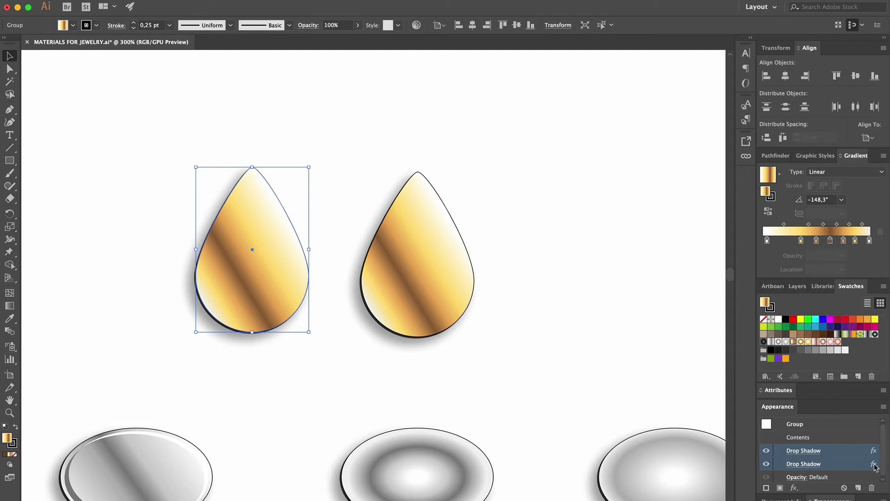
left_click(872, 487)
left_click(516, 165)
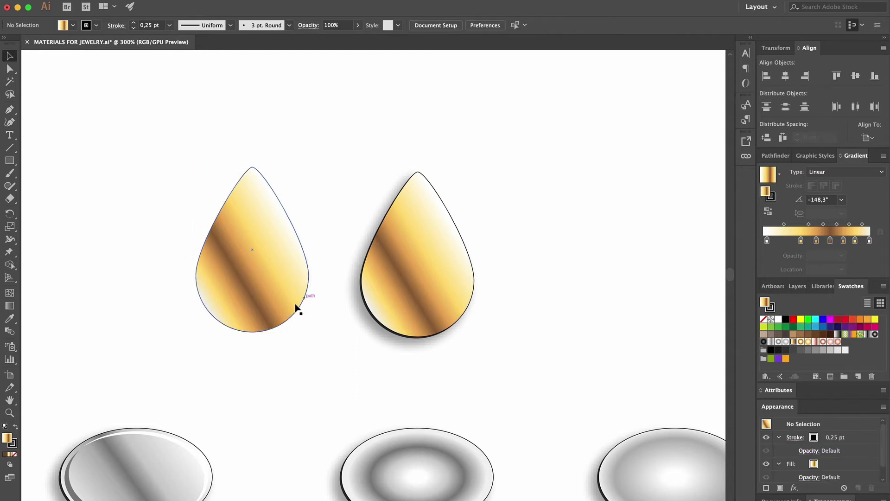
Step: Create a white highlight sliver with Minus Front and fit it along the middle drop's edge
left_click_drag(295, 308, 608, 203)
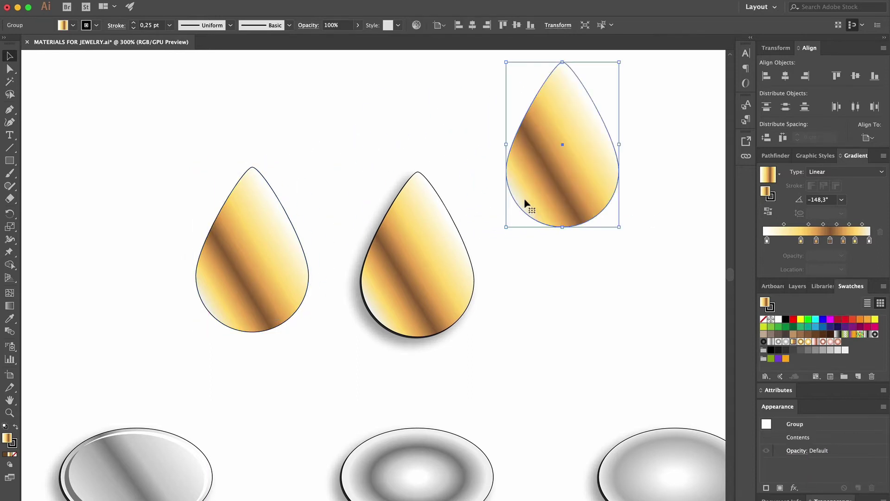
left_click_drag(299, 294, 297, 301)
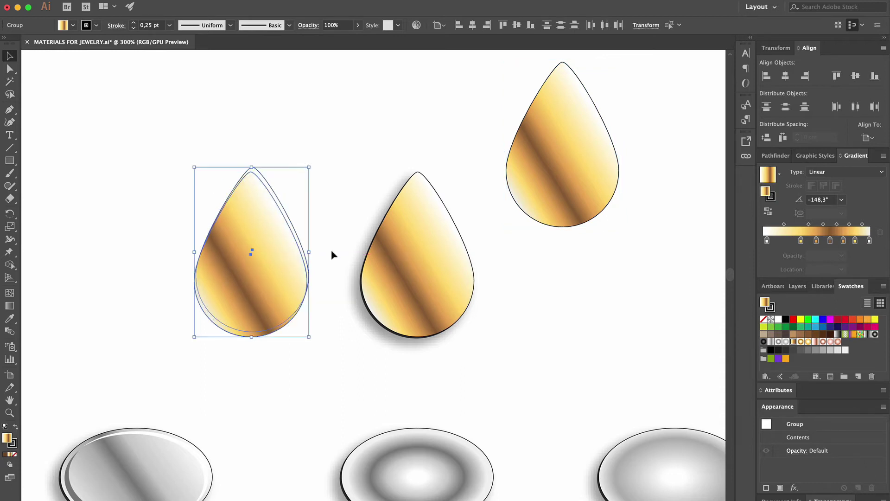
left_click(776, 156)
left_click(786, 184)
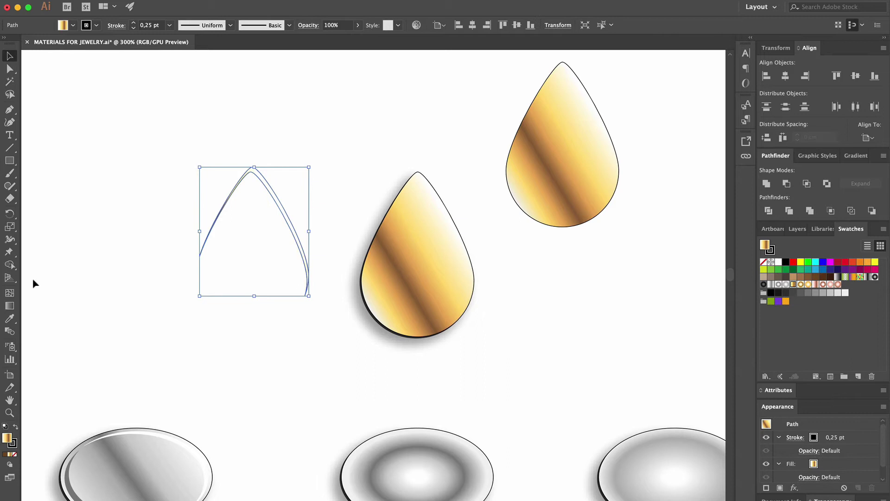
left_click(10, 318)
left_click(174, 436)
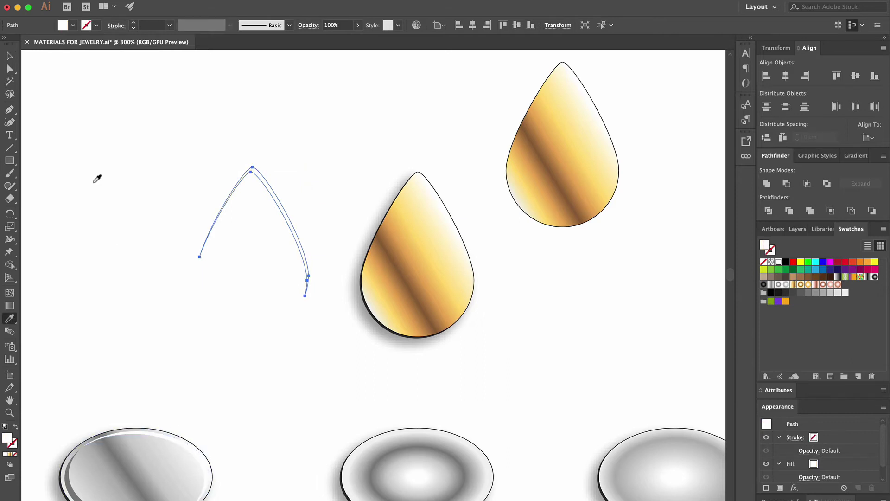
key("v")
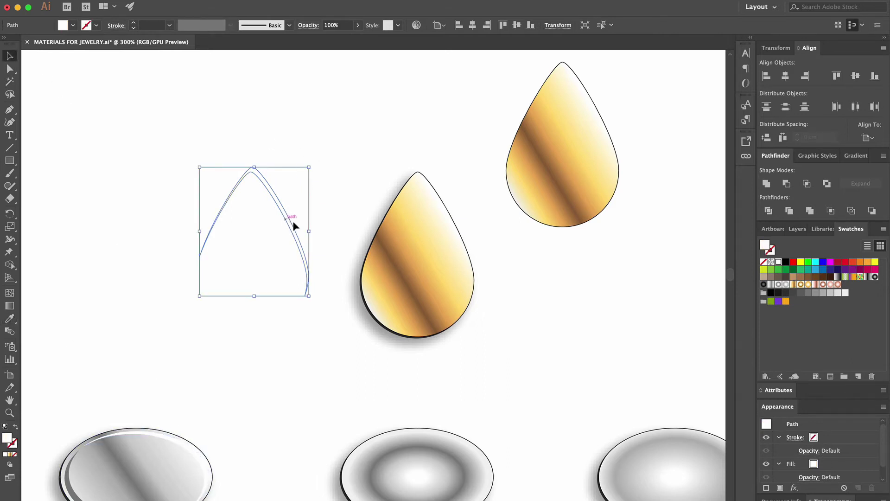
left_click_drag(293, 225, 454, 231)
left_click_drag(475, 307, 471, 299)
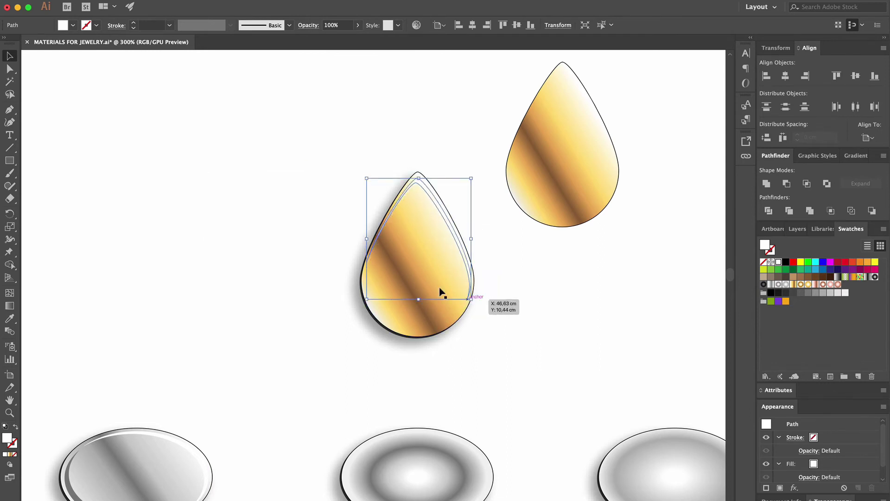
left_click(177, 201)
Step: Create a dark brown, strokeless shadow crescent and fit it to the drop's lower edge
left_click_drag(462, 179, 144, 253)
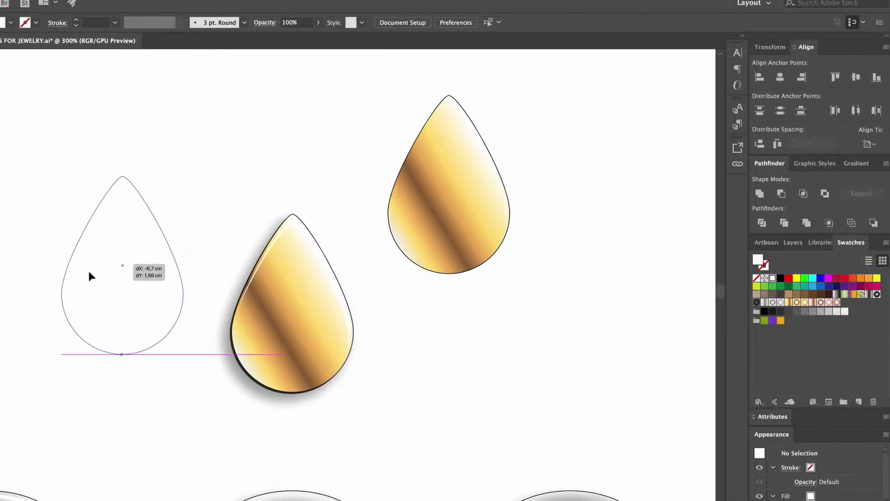
mouse_move(90, 276)
left_mouse_down()
mouse_move(68, 285)
mouse_move(105, 272)
left_mouse_up()
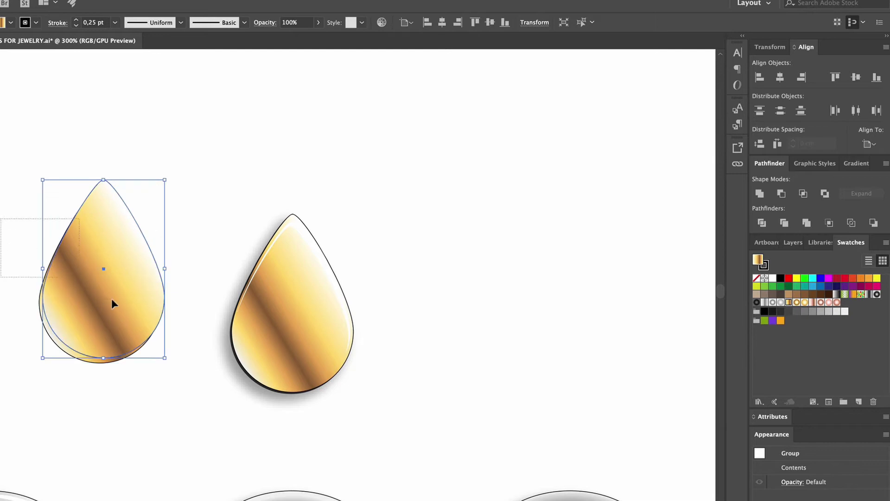
left_click(781, 194)
left_click(427, 227)
left_click_drag(111, 357, 345, 389)
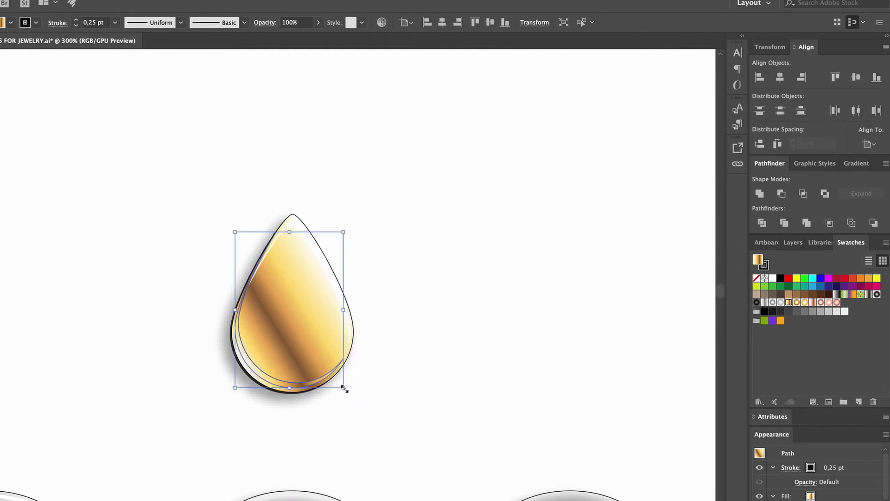
left_click_drag(235, 232, 235, 237)
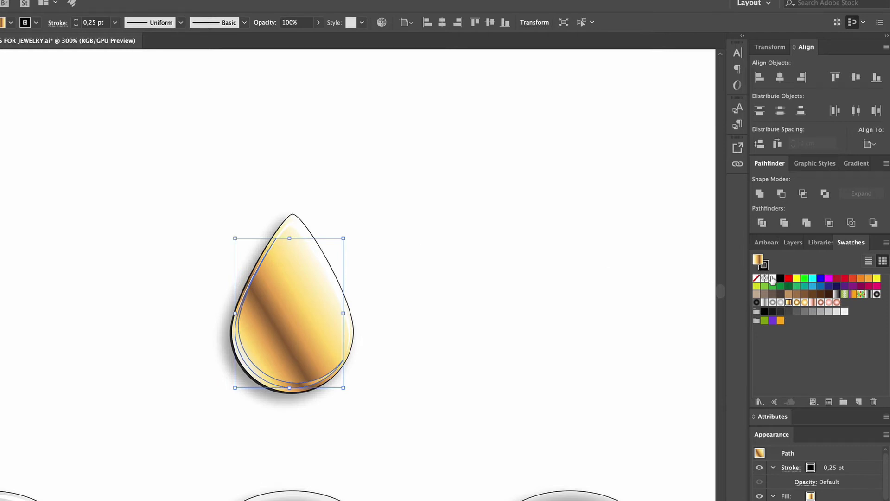
left_click(813, 294)
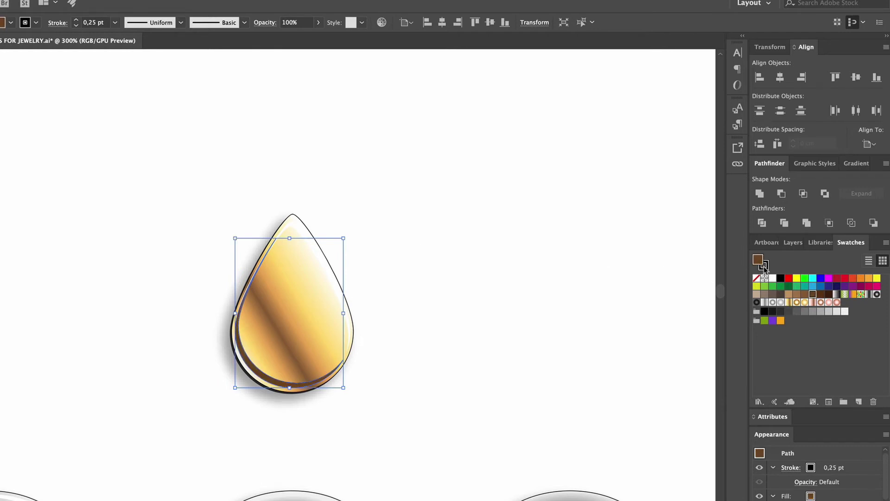
left_click(764, 265)
left_click(756, 278)
left_click(449, 283)
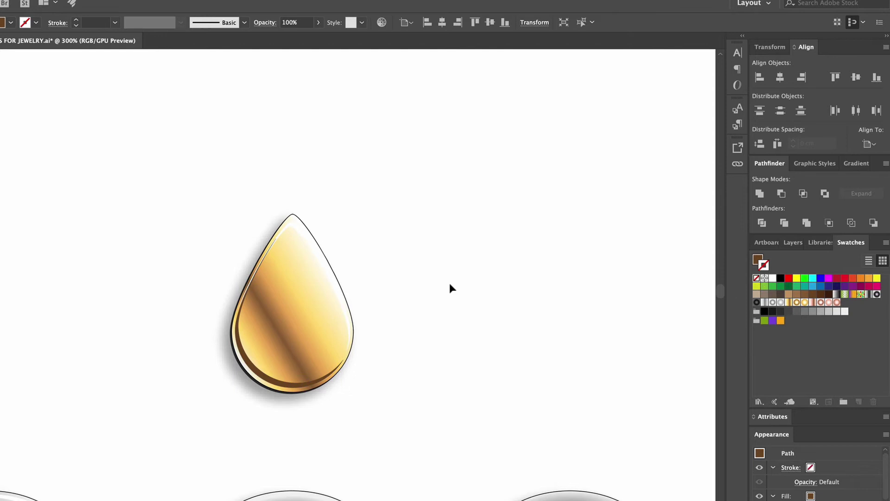
key("super+1")
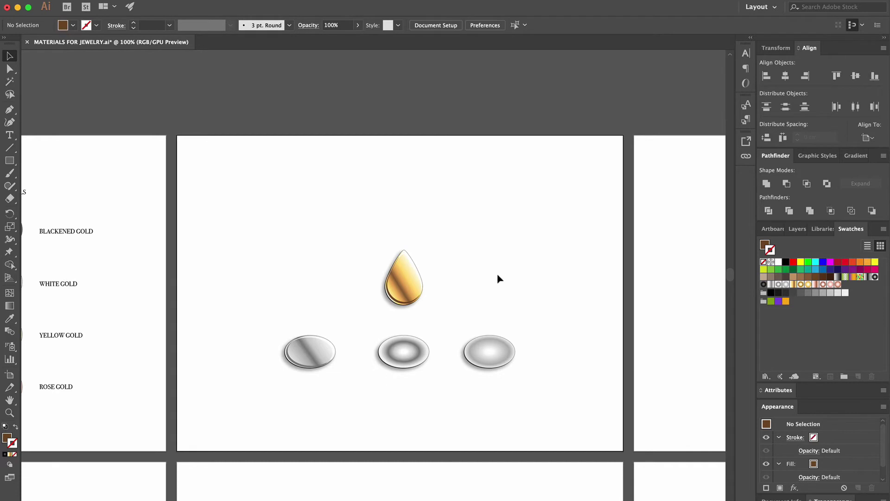
Step: Group the drop's parts and scale the group uniformly to 300%
left_click_drag(346, 227, 440, 317)
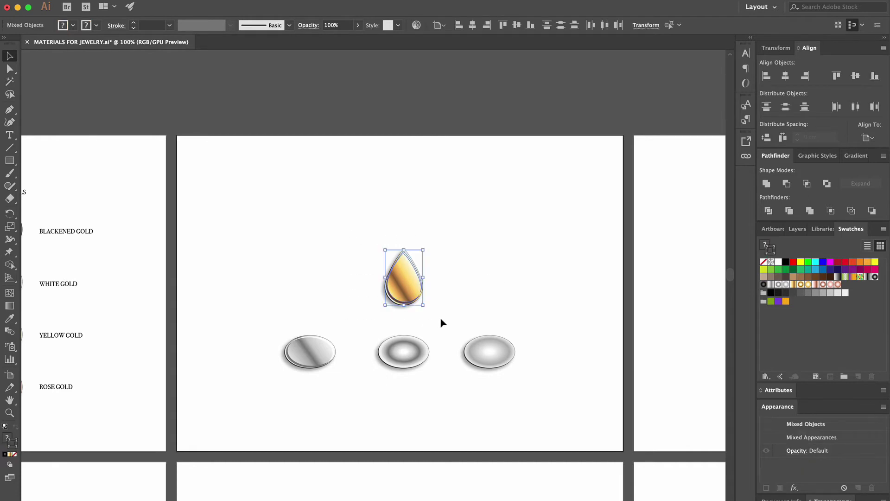
key("super+g")
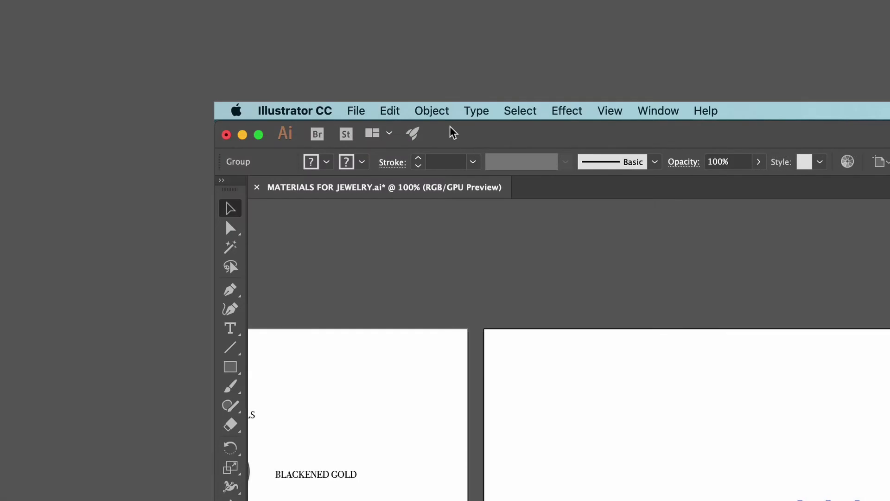
left_click(446, 110)
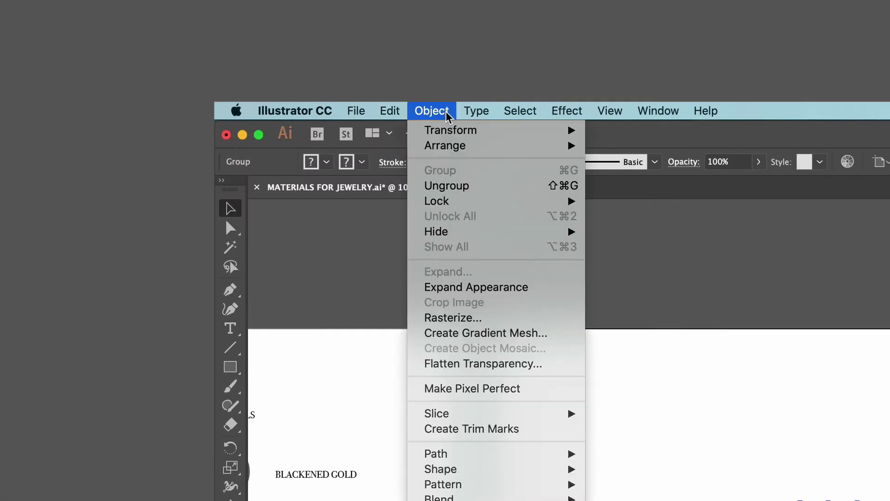
mouse_move(448, 131)
left_click(656, 208)
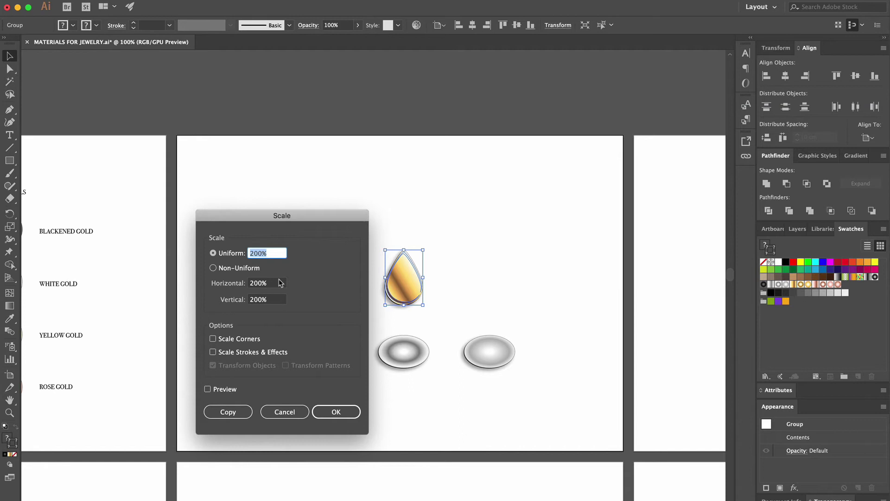
left_click(252, 254)
key("BackSpace")
type("3")
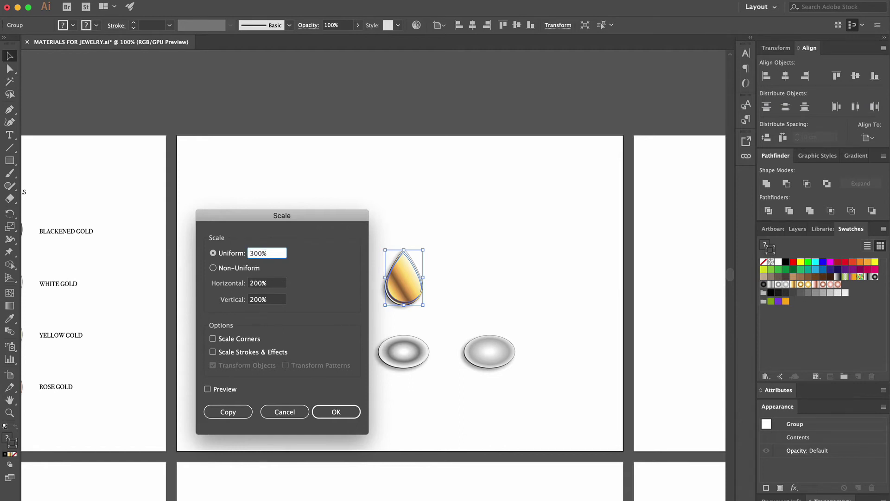
left_click(336, 412)
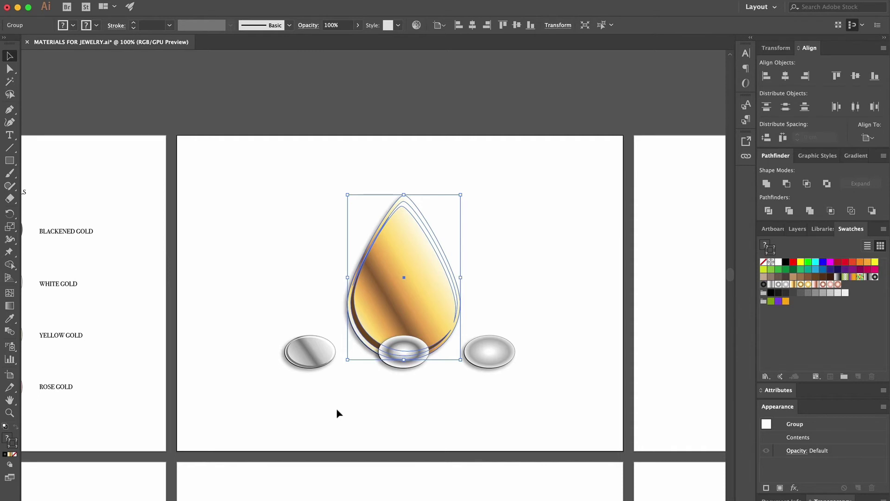
Step: Undo the 300% scale, rescale the drop to 200%, and centre it above the ellipses
key("super+z")
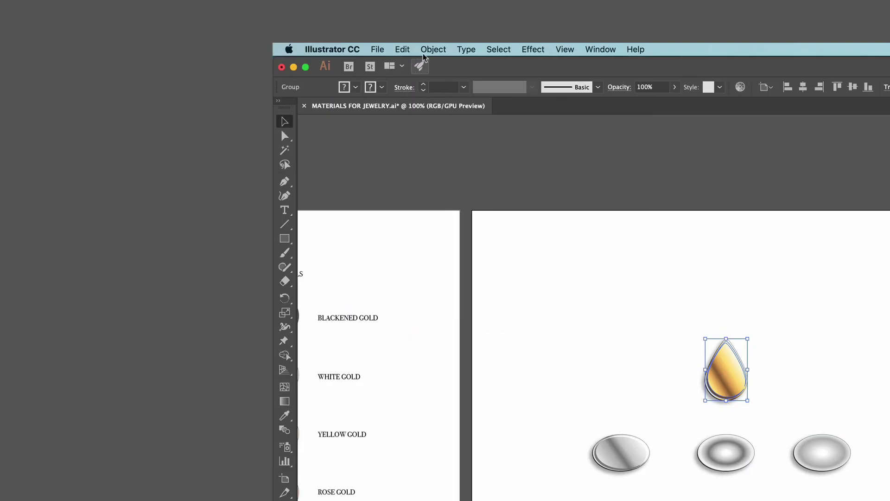
left_click(143, 0)
mouse_move(436, 62)
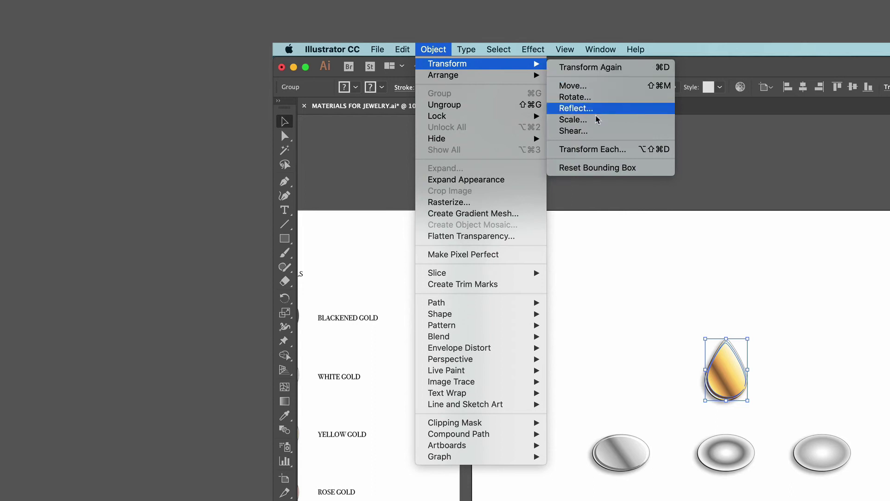
left_click(593, 120)
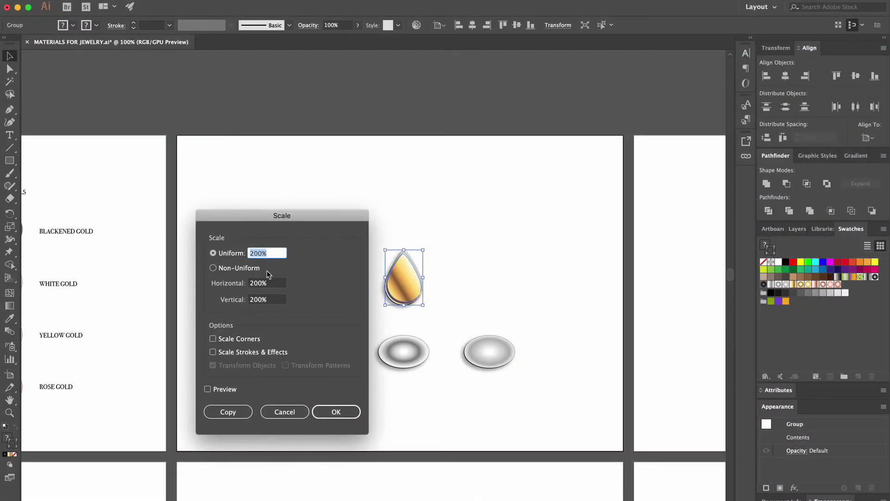
left_click(335, 412)
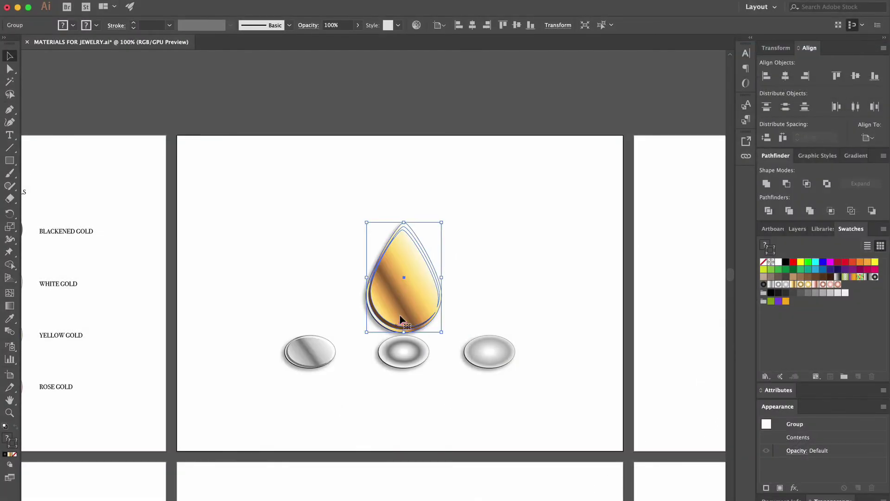
left_click_drag(400, 314, 396, 293)
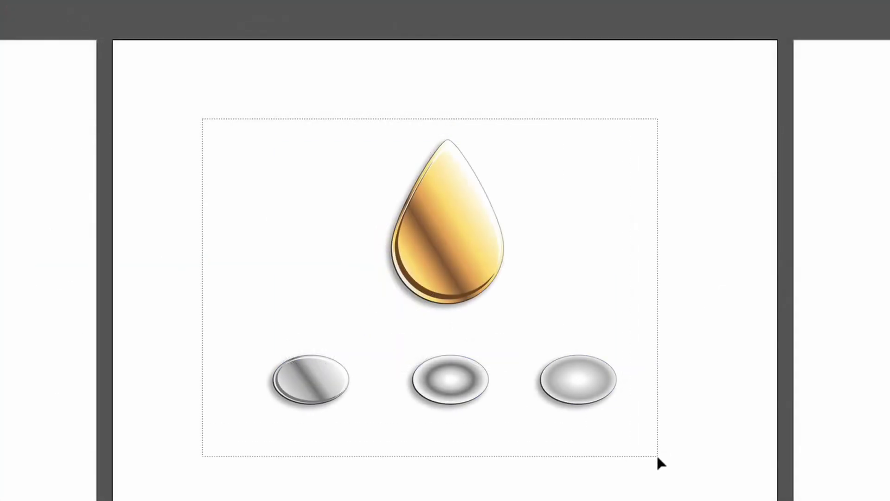
key("ctrl+a")
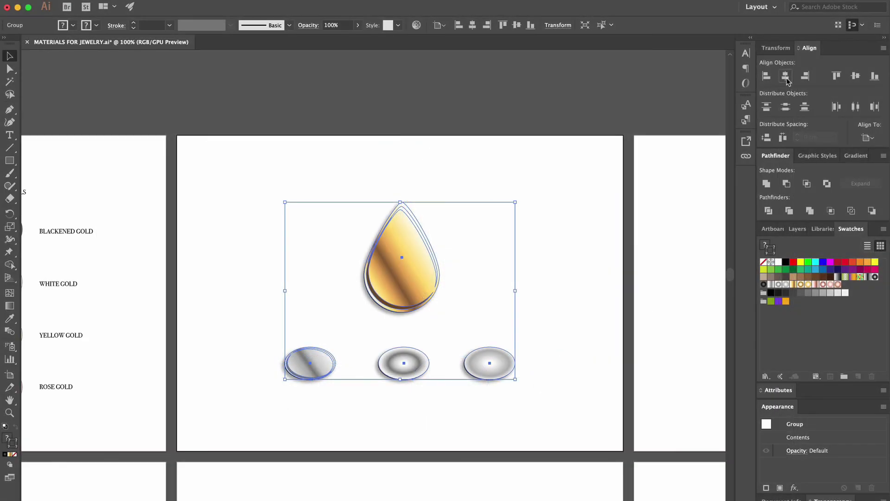
left_click(855, 76)
left_click(558, 330)
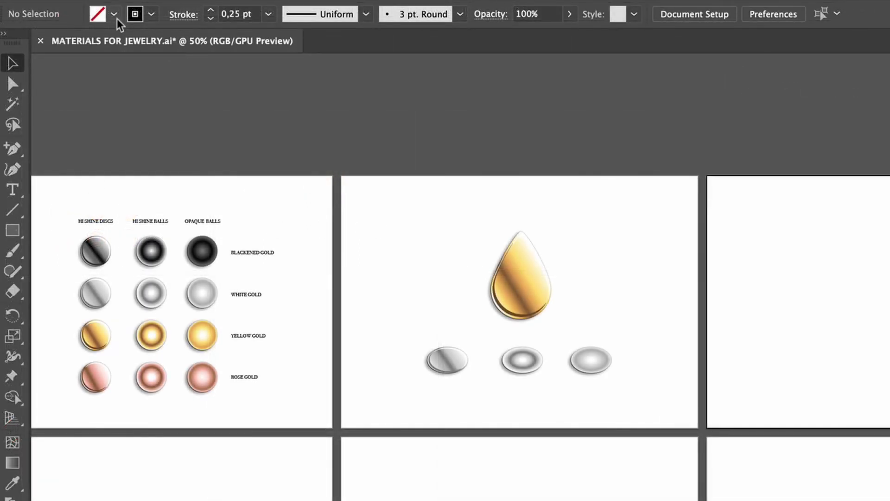
Step: Set the fill to a white gradient and draw a 3,25 × 5,12 cm rectangle
left_click(115, 15)
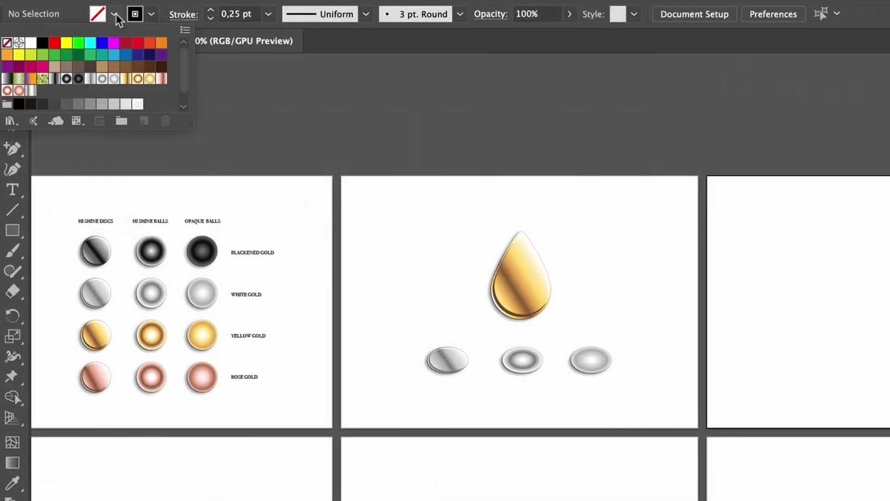
left_click(91, 78)
left_click(219, 127)
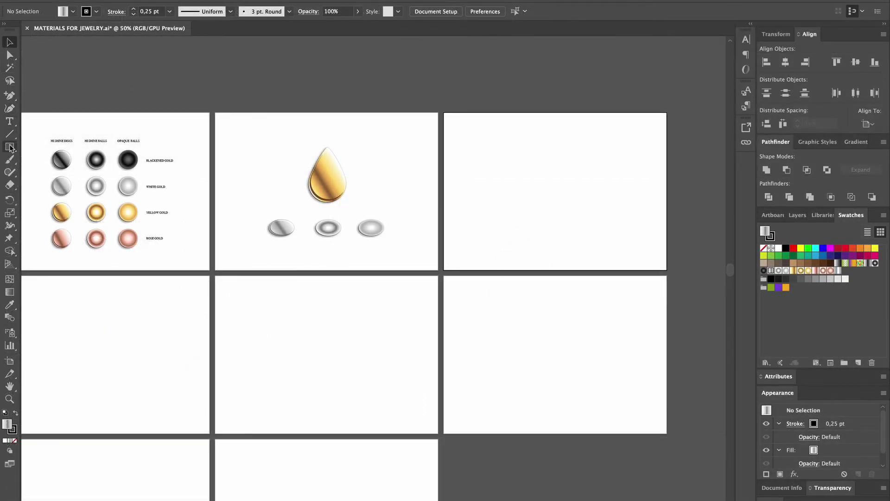
left_click(10, 148)
left_click_drag(475, 146, 500, 185)
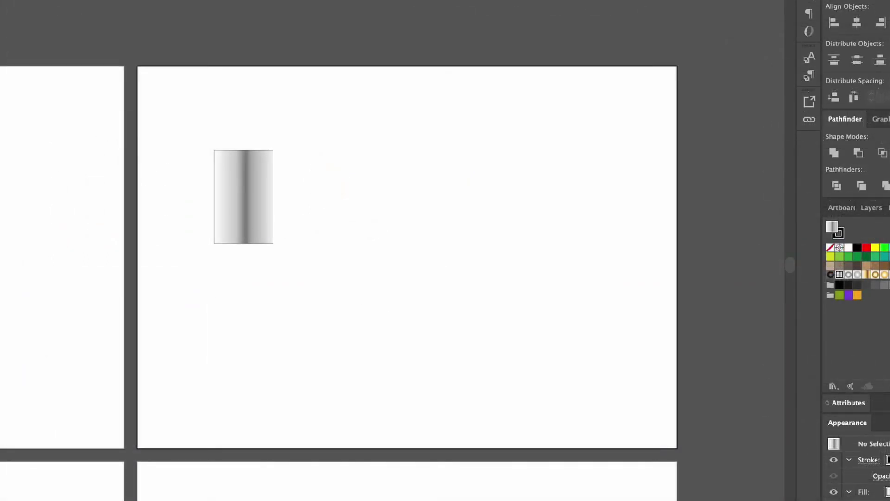
Step: Duplicate the gradient rectangle to the right, shorten the copy, and zoom to 200%
left_click(259, 224)
left_click_drag(262, 224, 323, 225)
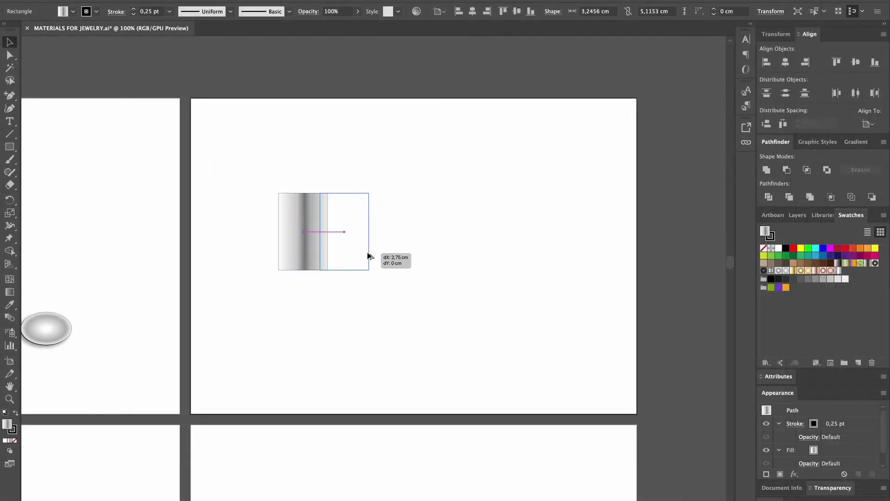
left_click_drag(369, 256, 406, 249)
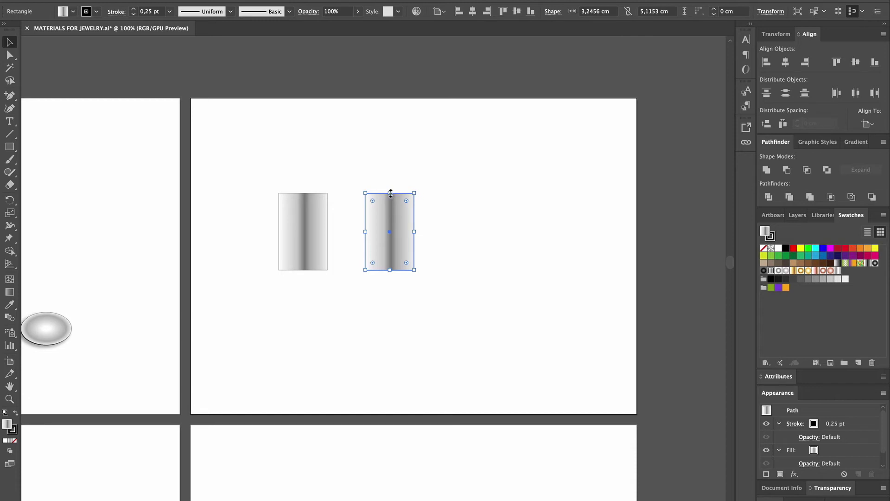
left_click_drag(391, 193, 391, 214)
left_click(452, 198)
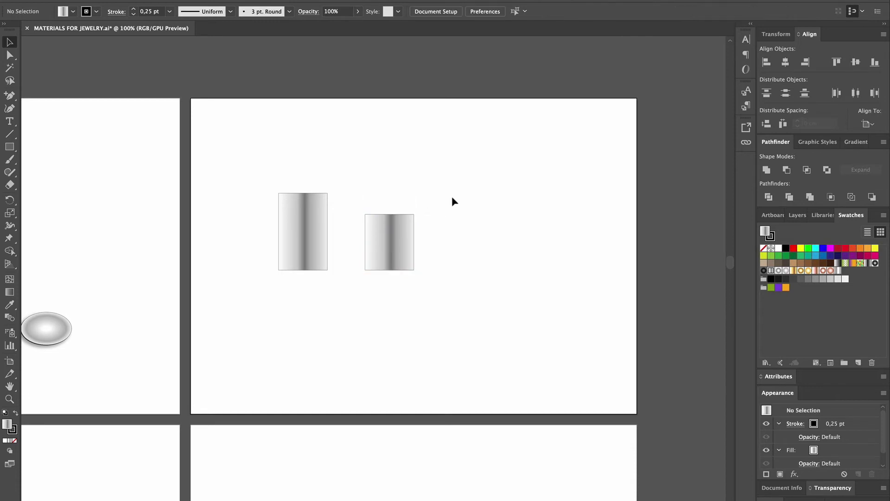
key("super+plus")
key("super+plus")
Step: On the left rectangle's gradient, move the 33,74% stop to 13,32% and shift a midpoint to 35%
left_click(239, 214)
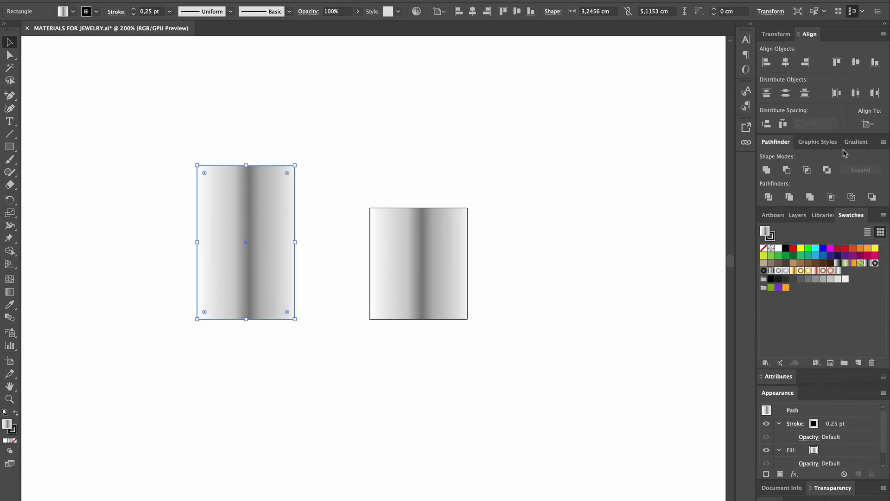
left_click(855, 142)
left_click(799, 226)
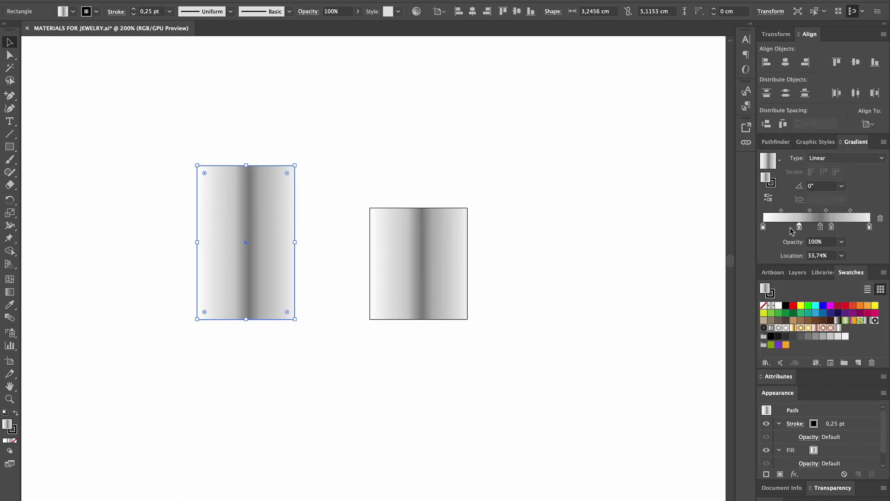
left_click_drag(792, 230, 860, 228)
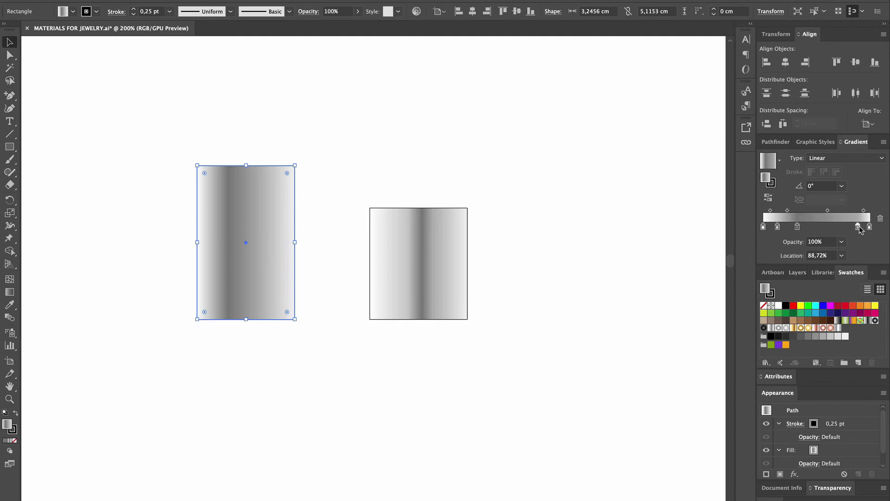
left_click_drag(807, 211, 775, 222)
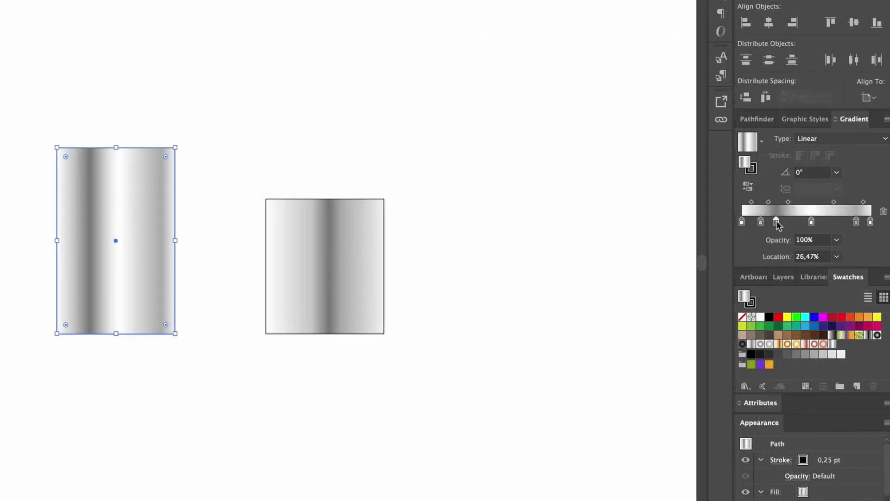
left_click_drag(835, 205, 812, 221)
Step: Move the right gradient stop to 80,83% and tighten the left stops to narrow the dark bands
left_click(811, 222)
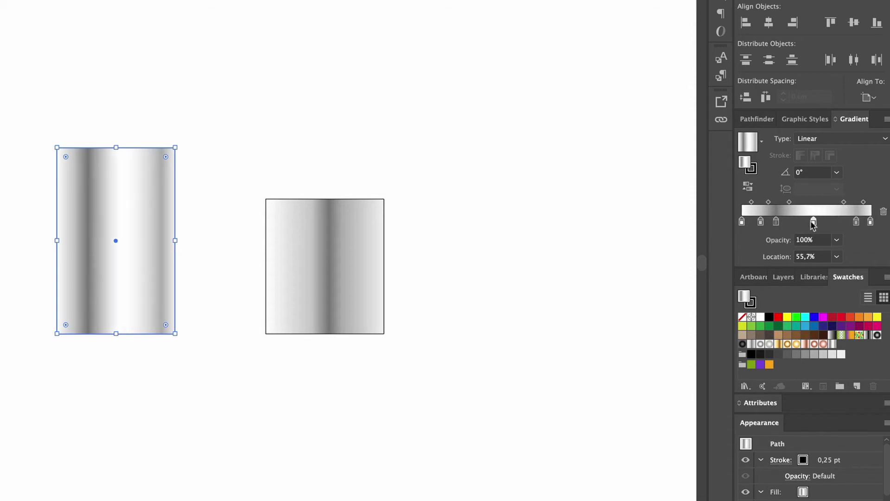
left_click(855, 222)
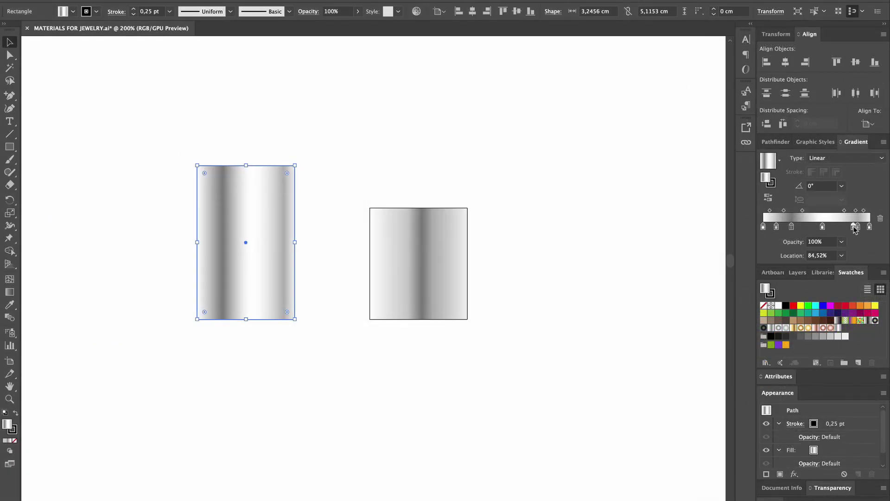
left_click_drag(856, 227, 853, 227)
left_click(860, 240)
left_click(849, 227)
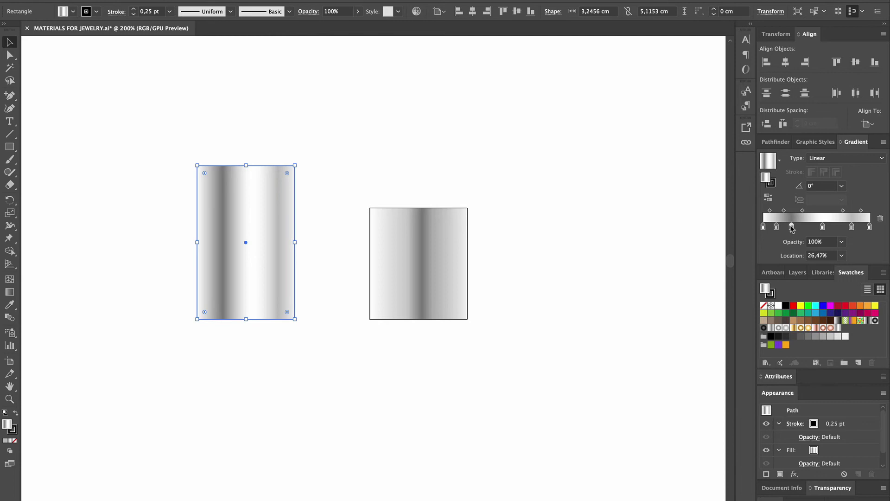
left_click_drag(792, 227, 775, 228)
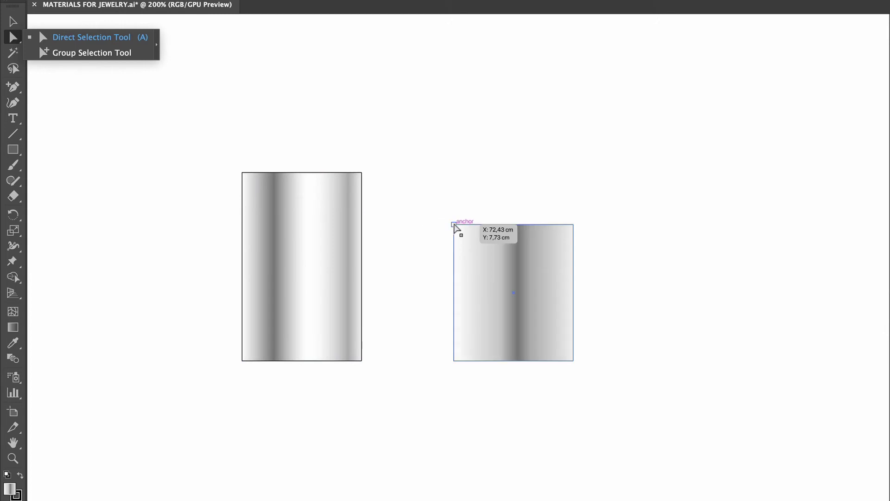
Step: Merge the shorter rectangle's two top corners at the top centre, forming a pointed triangle
left_click(455, 225)
left_click_drag(454, 225, 513, 226)
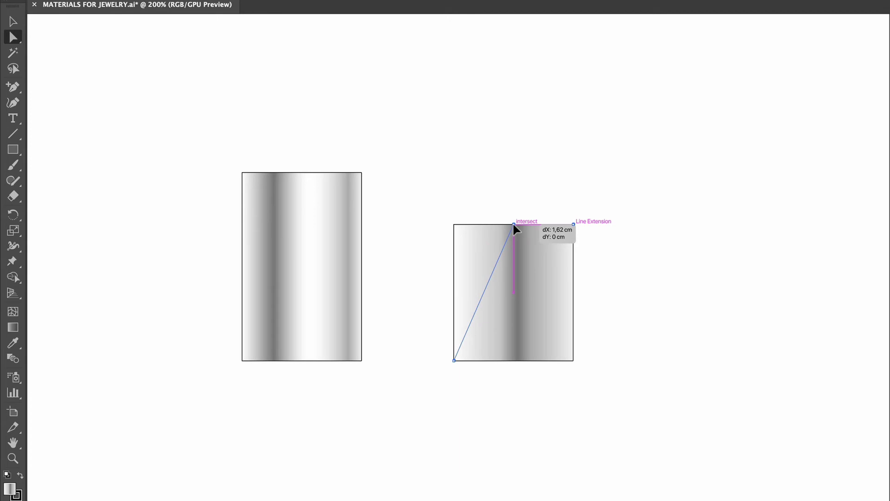
left_click_drag(514, 225, 514, 224)
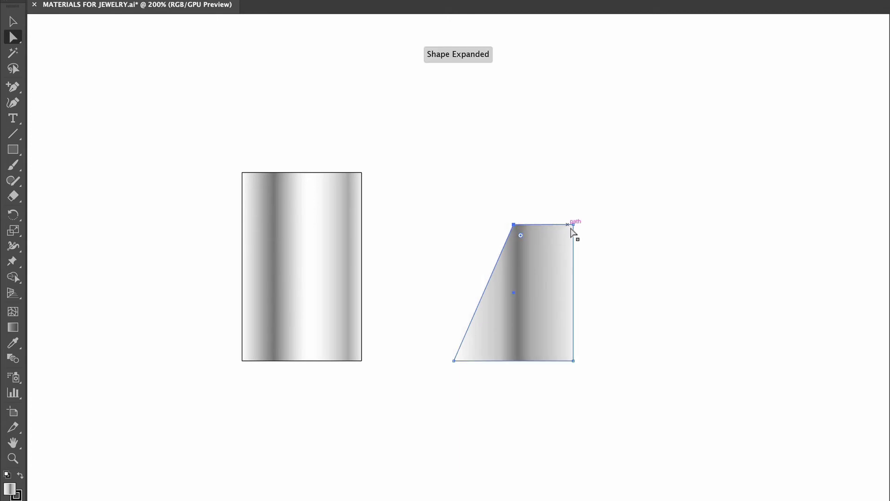
left_click_drag(573, 225, 516, 228)
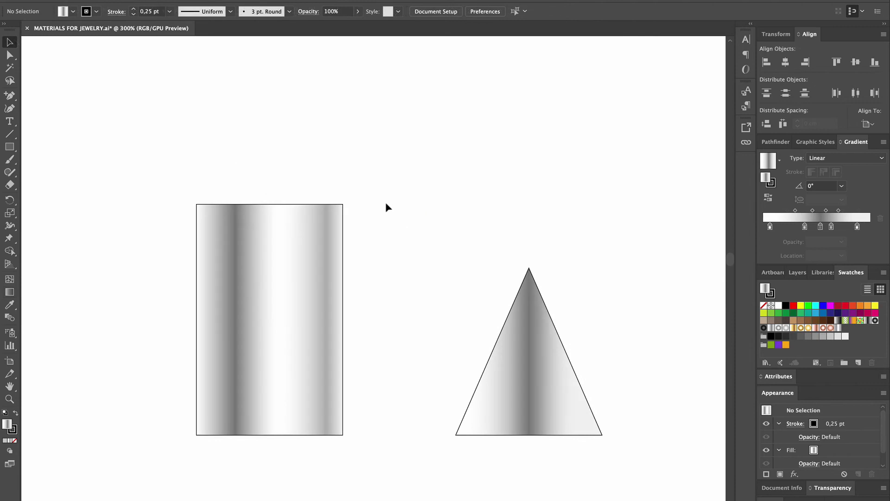
Step: Change the default stroke weight from 0,25 pt to 1 pt
left_click(170, 11)
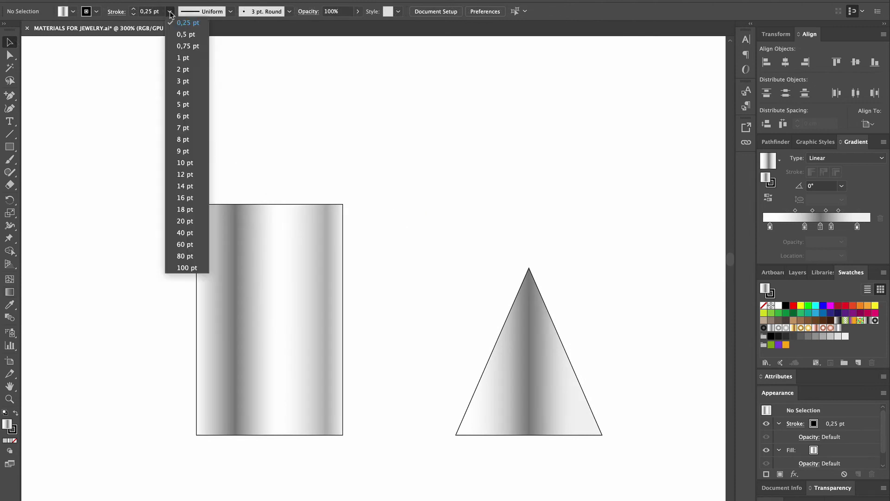
left_click(182, 58)
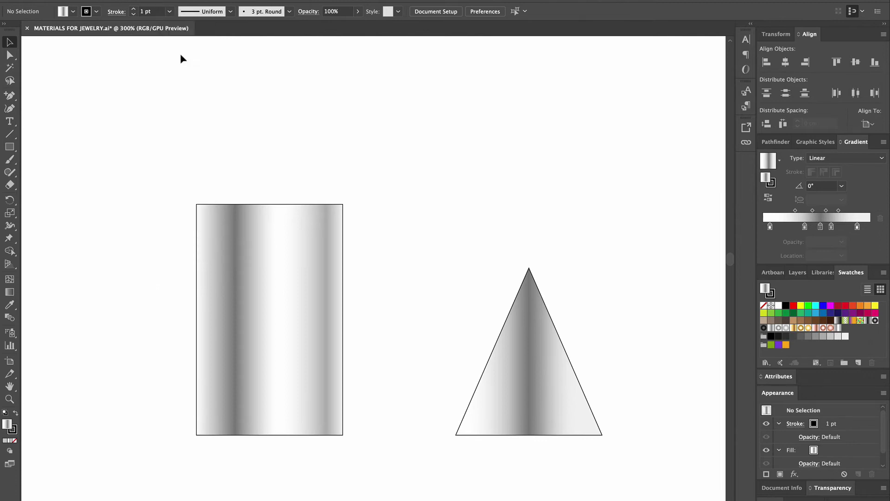
Step: Draw a white 1 pt line across the cylinder just below its top edge, trimming its right end slightly
left_click(8, 136)
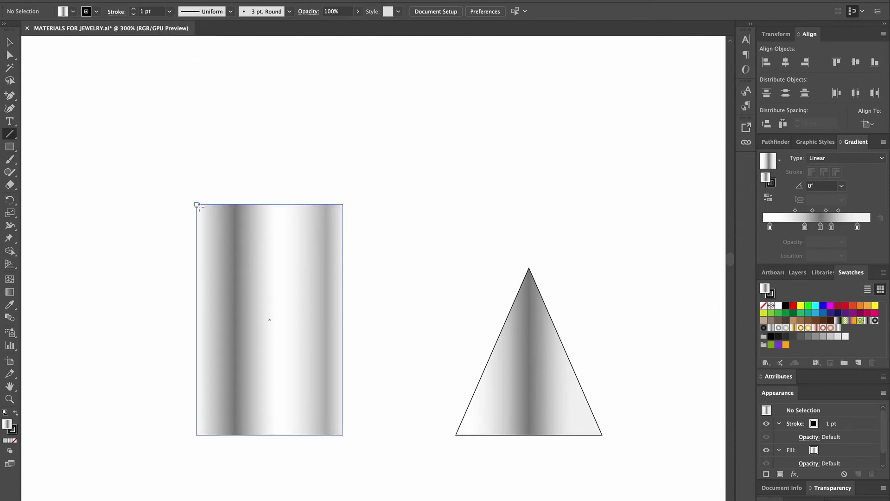
left_click_drag(199, 204, 343, 205)
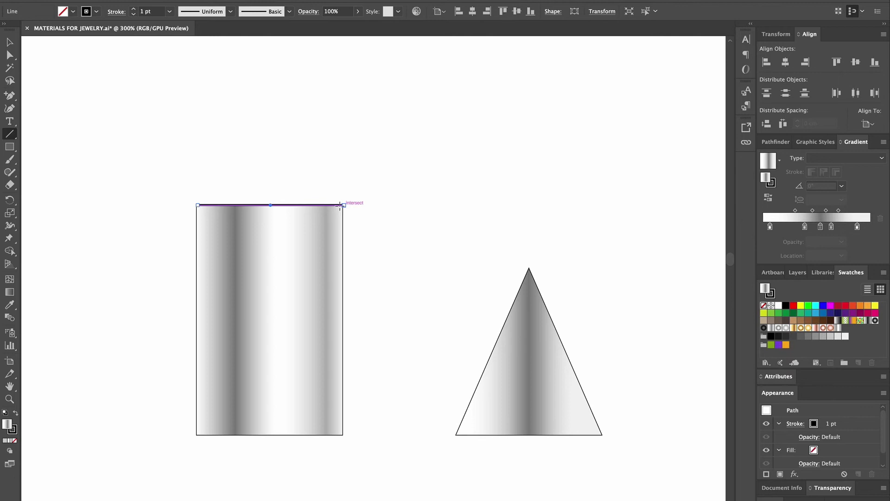
key("v")
scroll(227, 205, "up", 5)
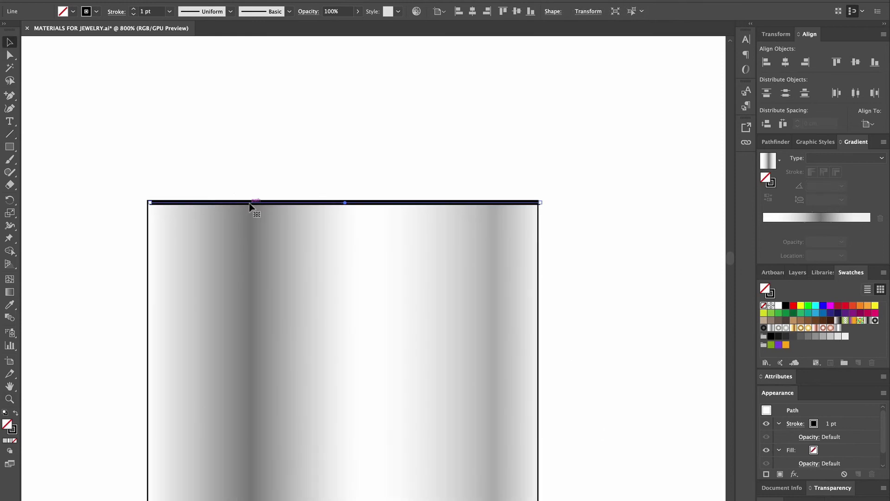
left_click_drag(250, 205, 249, 208)
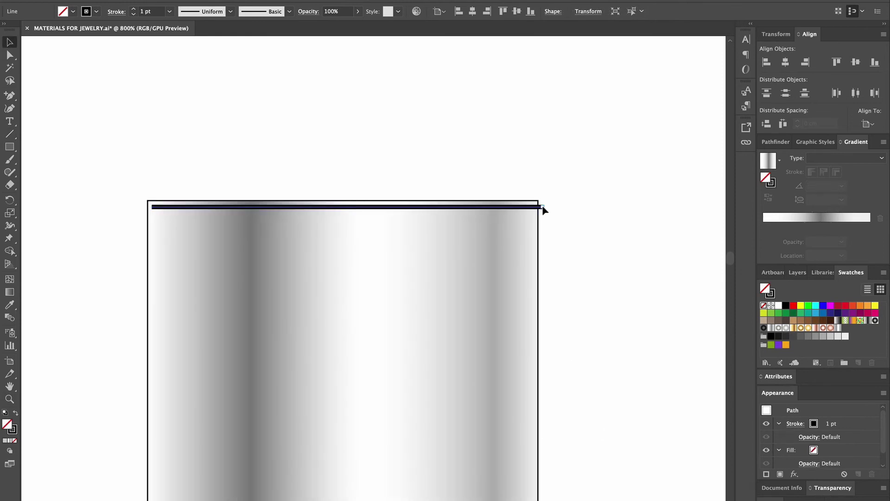
left_click_drag(543, 207, 532, 207)
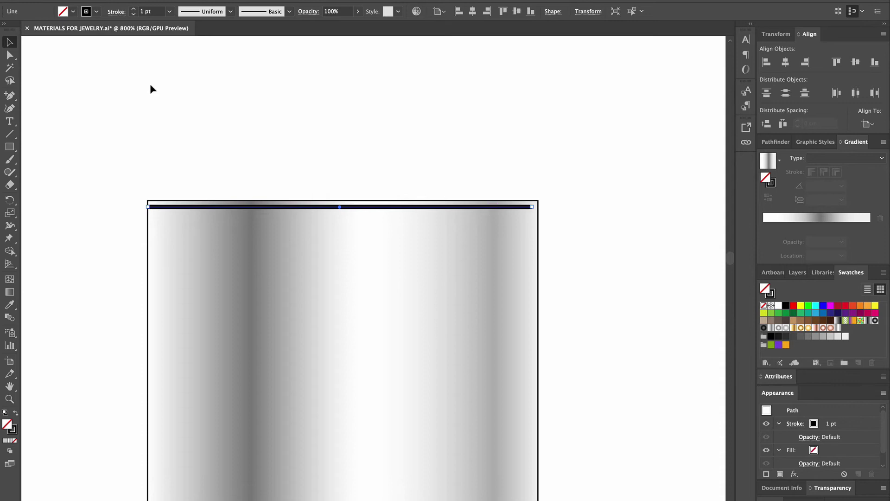
left_click(98, 12)
left_click(24, 29)
left_click(275, 107)
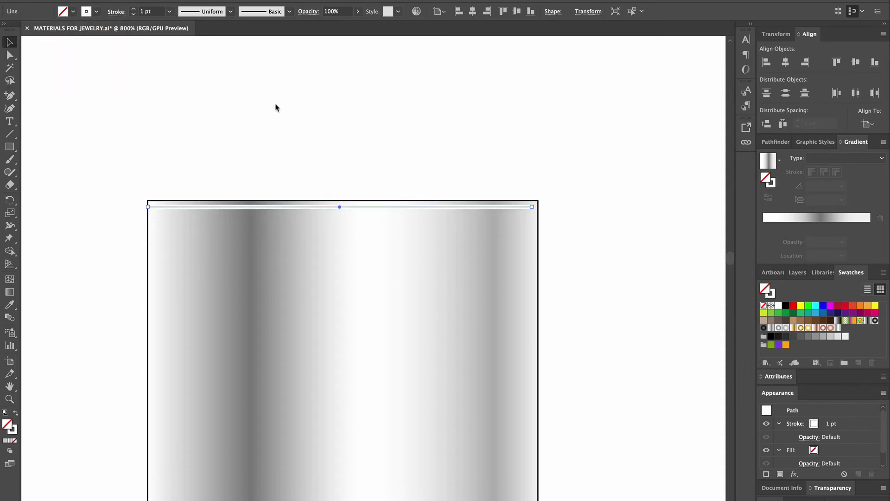
left_click(418, 163)
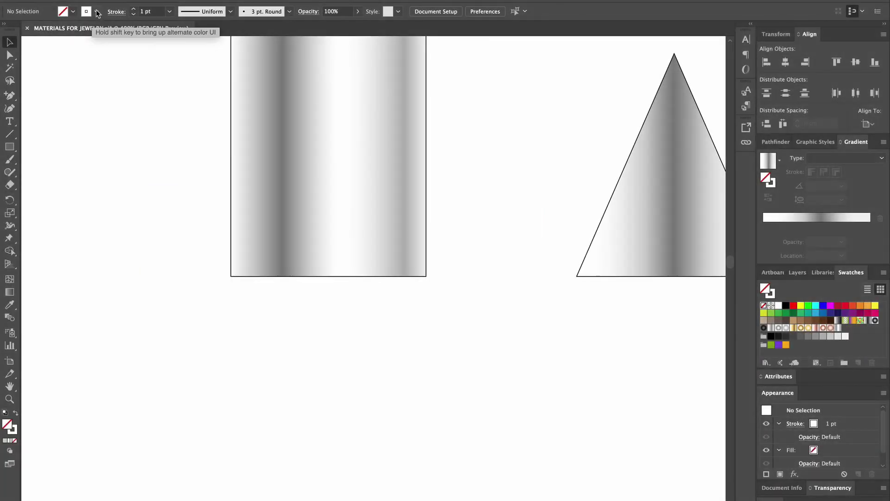
Step: Draw a mid-grey line along the cylinder's bottom edge
left_click(97, 12)
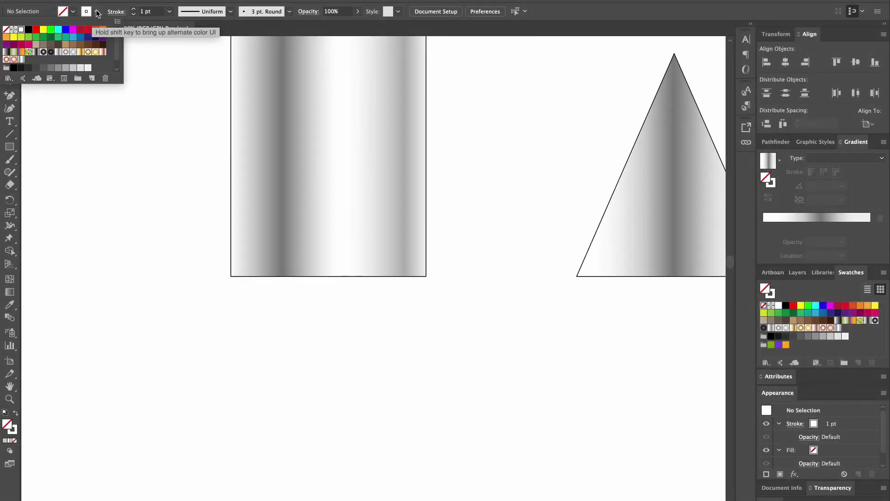
left_click(44, 68)
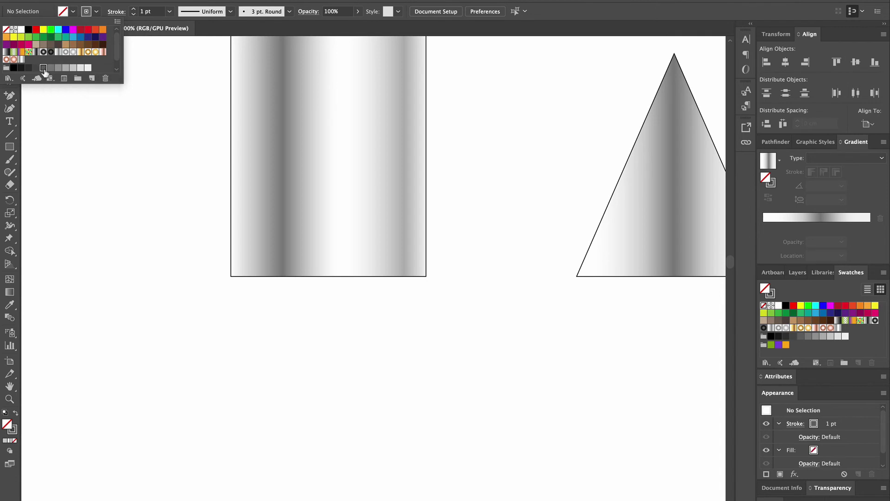
left_click(9, 134)
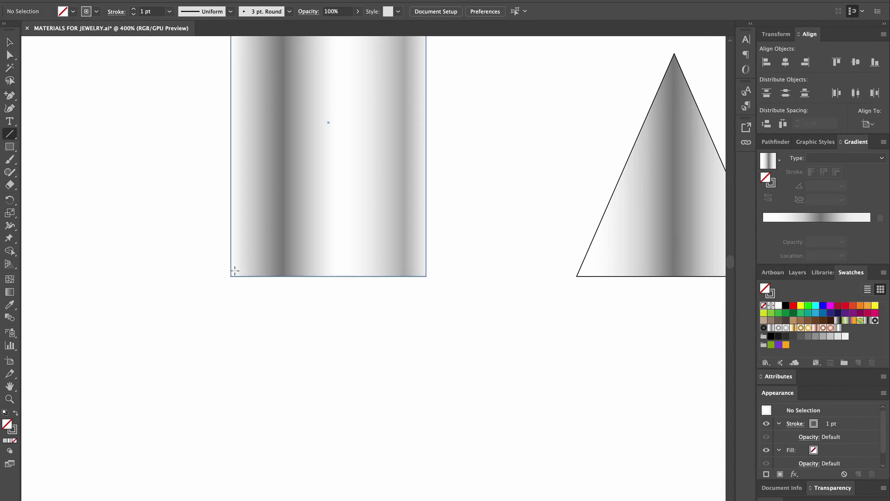
left_click_drag(230, 275, 423, 274)
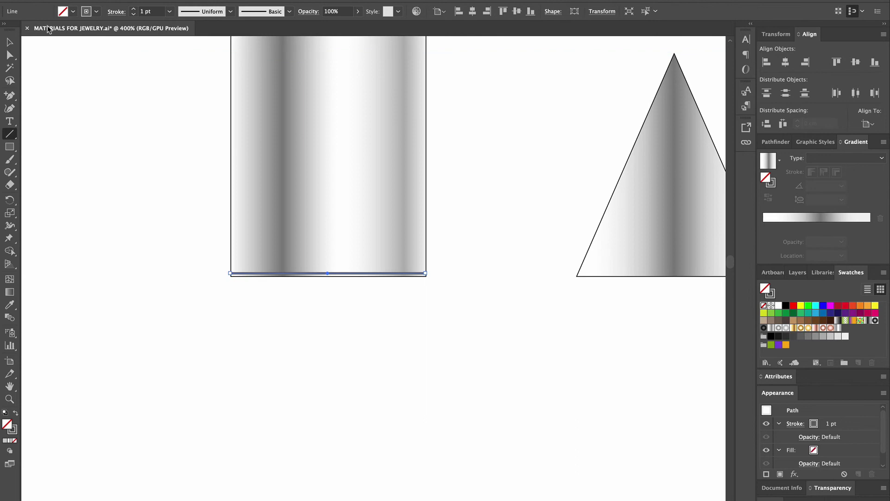
left_click(9, 42)
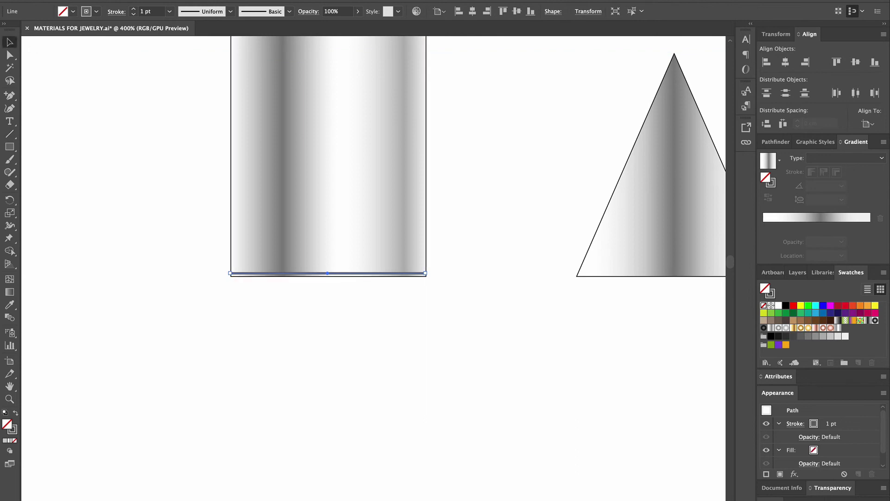
Step: Give the base line a 1,5 pt grey stroke
left_click(170, 12)
left_click(145, 11)
left_click(144, 11)
type(".")
key("Return")
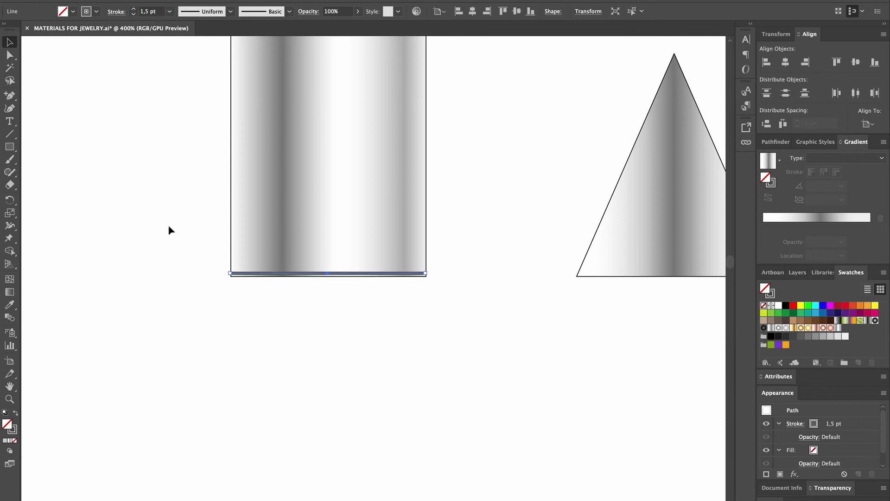
left_click(97, 11)
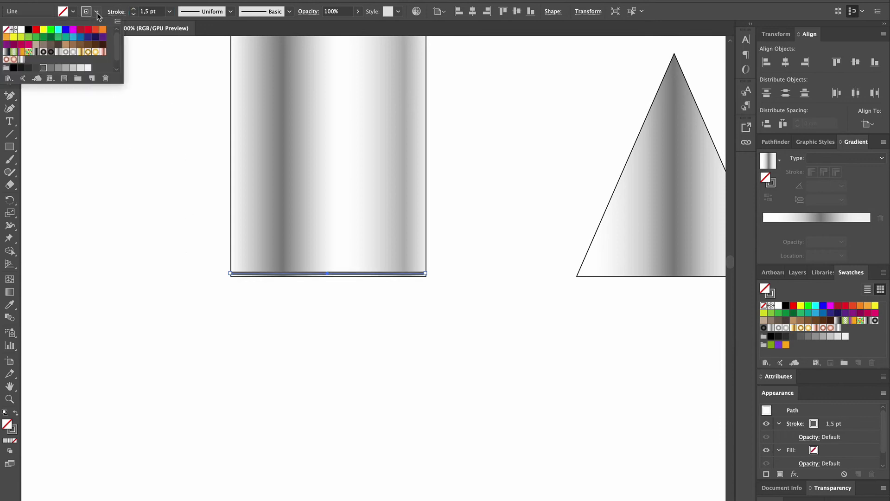
left_click(51, 68)
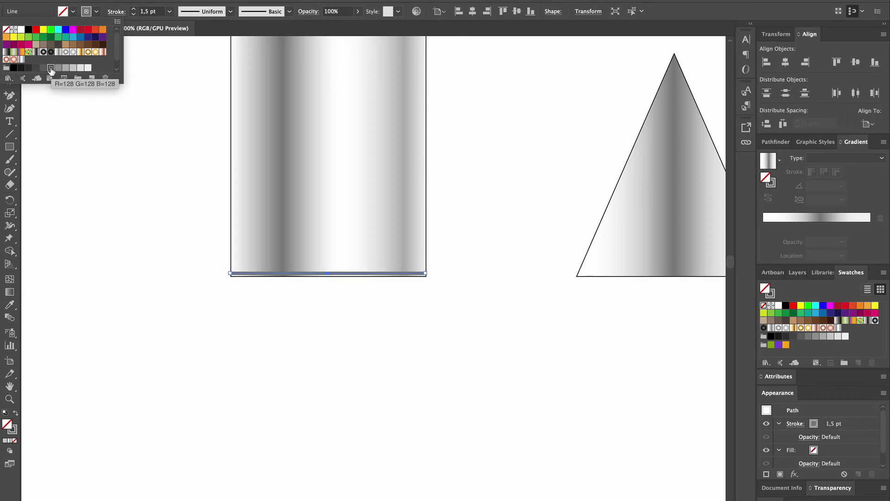
left_click(157, 194)
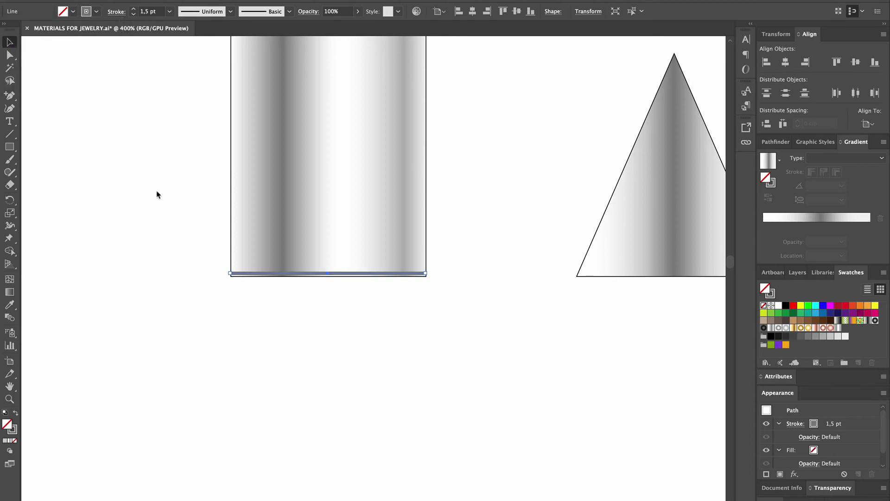
Step: Zoom in closely on the cylinder's base line
left_click(9, 399)
left_click(333, 265)
left_click(325, 265)
left_click(325, 280)
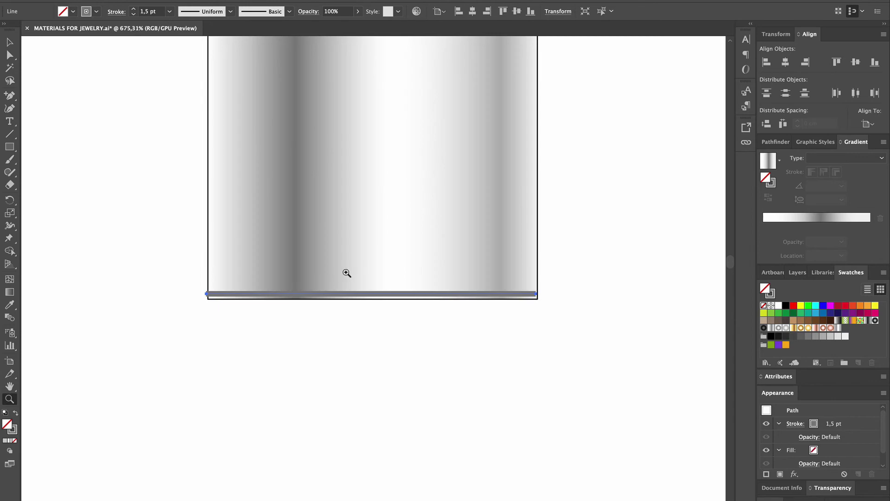
left_click(345, 273)
left_click(9, 42)
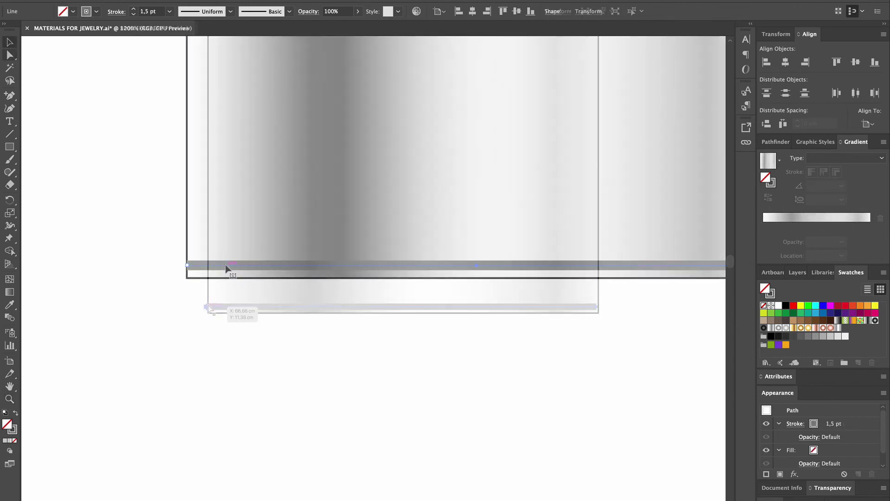
Step: Nudge the cylinder's base line into place and draw a matching grey line along the cone's base
left_click_drag(226, 268, 231, 272)
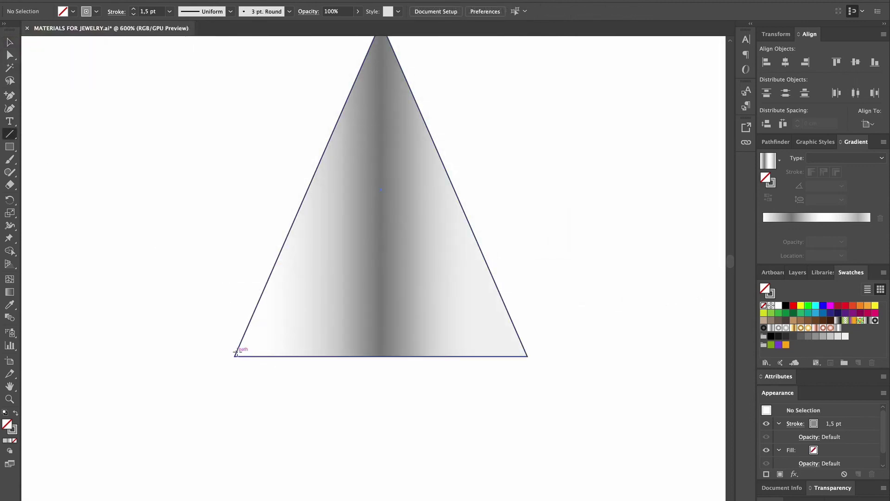
left_click_drag(240, 350, 524, 350)
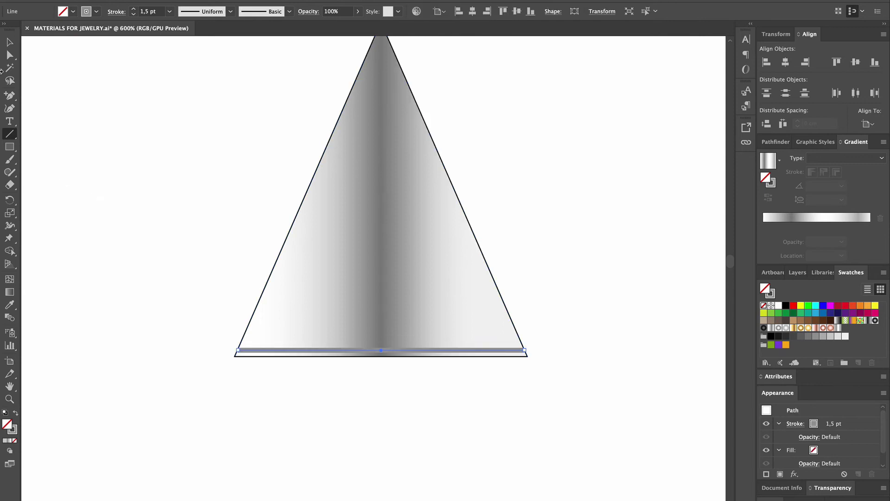
key("v")
left_click(179, 268)
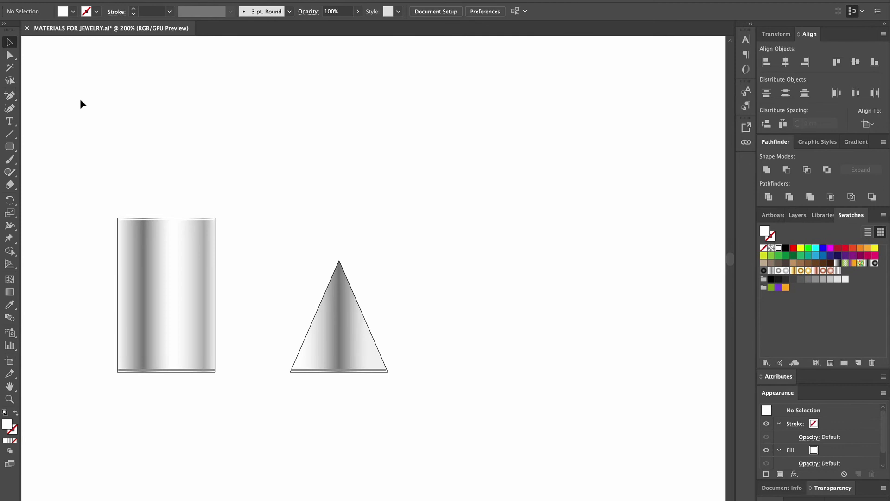
Step: Create a 3 × 3 cm rounded square with 0,5 cm corner radius to the right of the cone
left_click(11, 148)
left_click(437, 269)
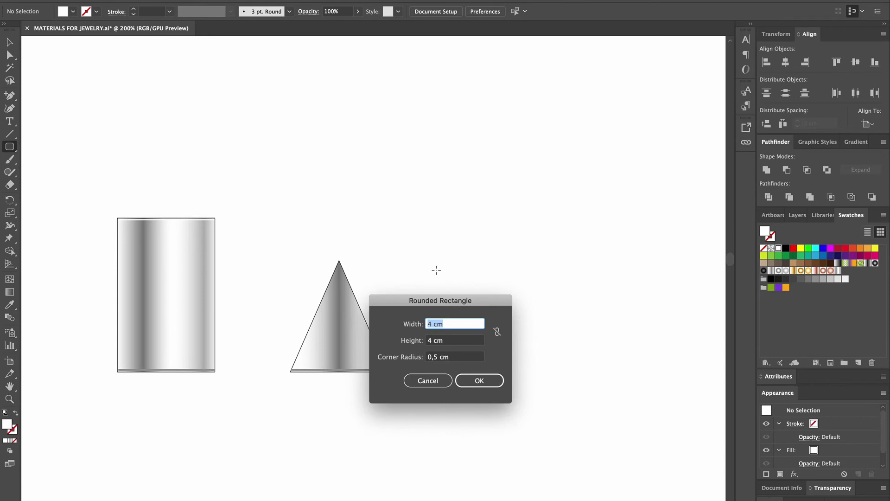
type("3")
double_click(426, 341)
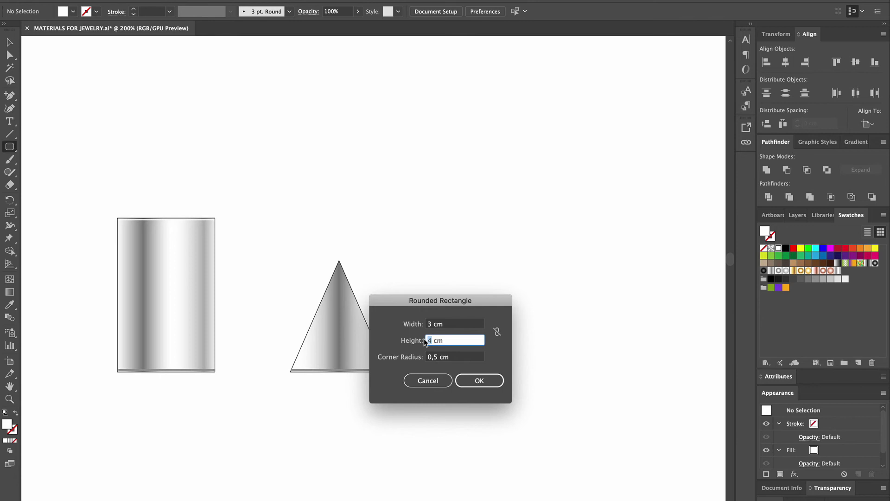
type("3")
left_click(478, 381)
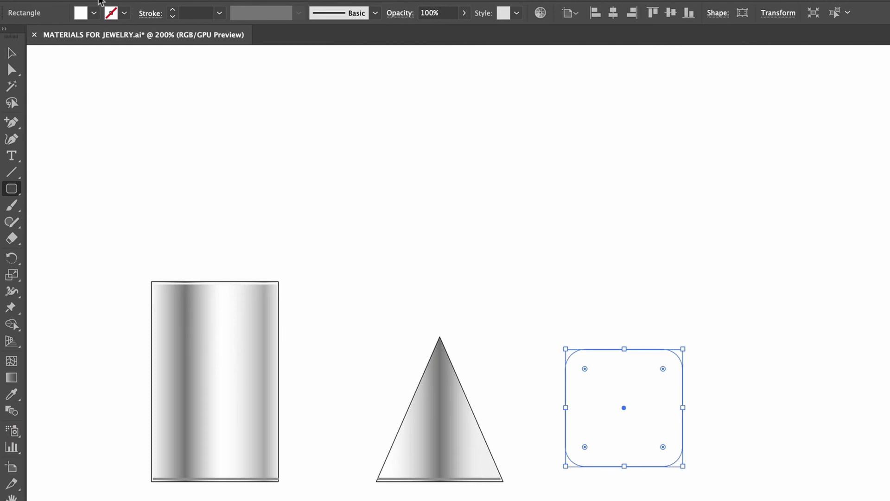
Step: Give the rounded square a black 0,25 pt outline and a grey gradient fill
left_click(124, 14)
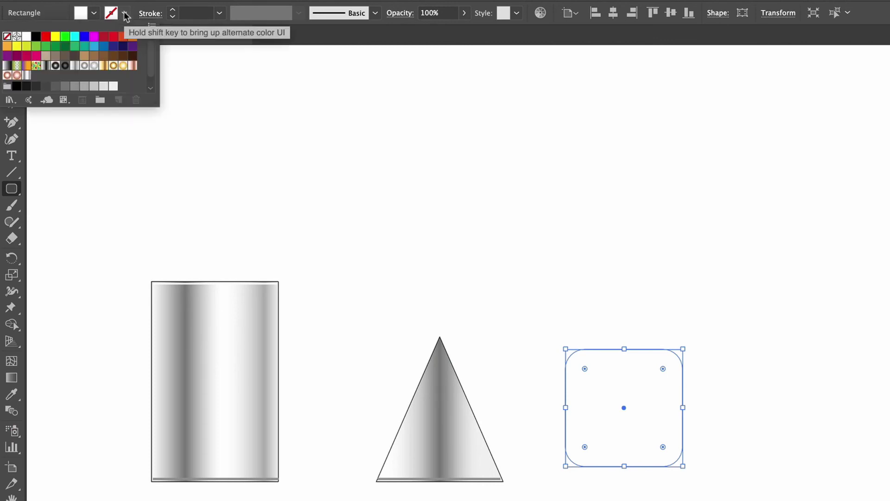
left_click(36, 36)
left_click(220, 13)
left_click(220, 13)
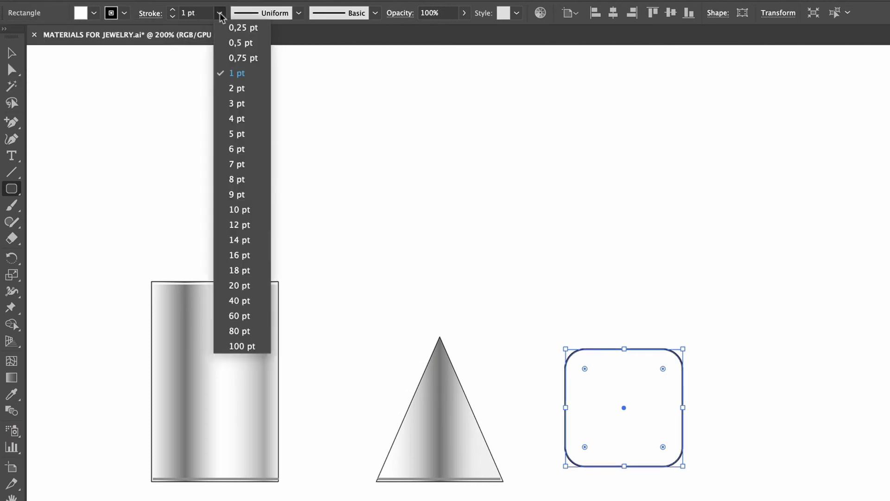
left_click(239, 26)
left_click(95, 13)
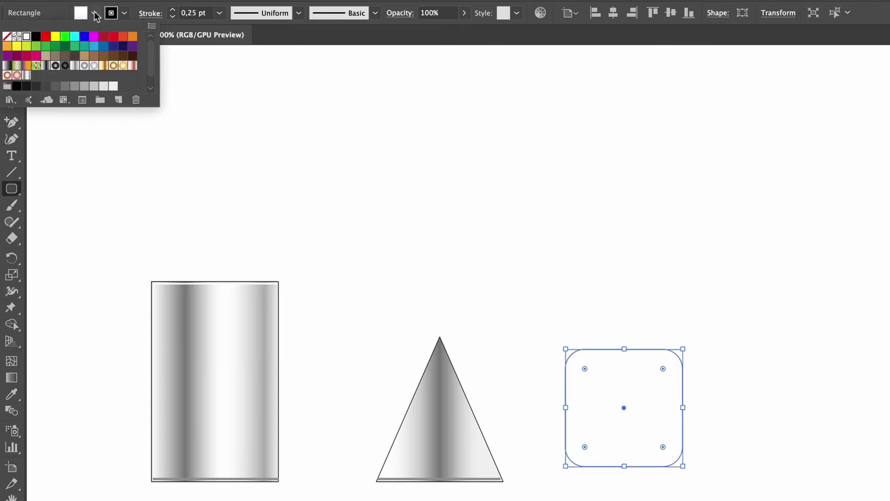
left_click(74, 65)
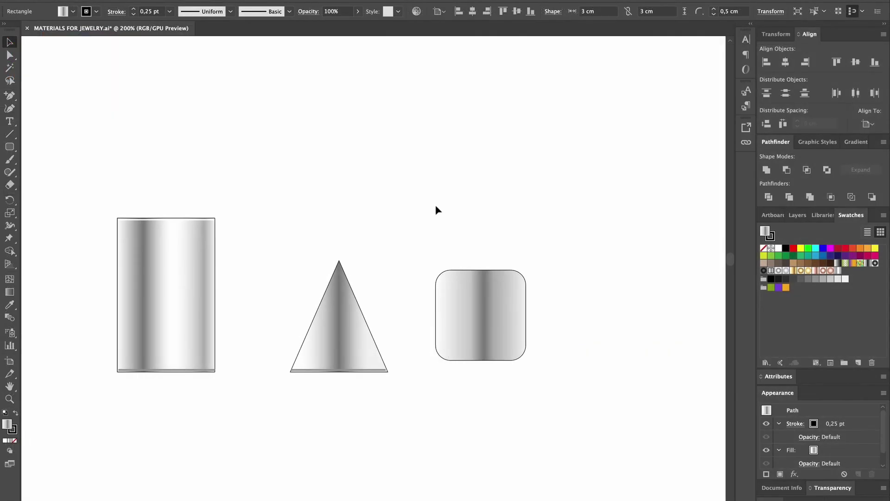
Step: Move the square down onto the baseline and enlarge its corner radius to about 0,5478 cm
left_click(436, 210)
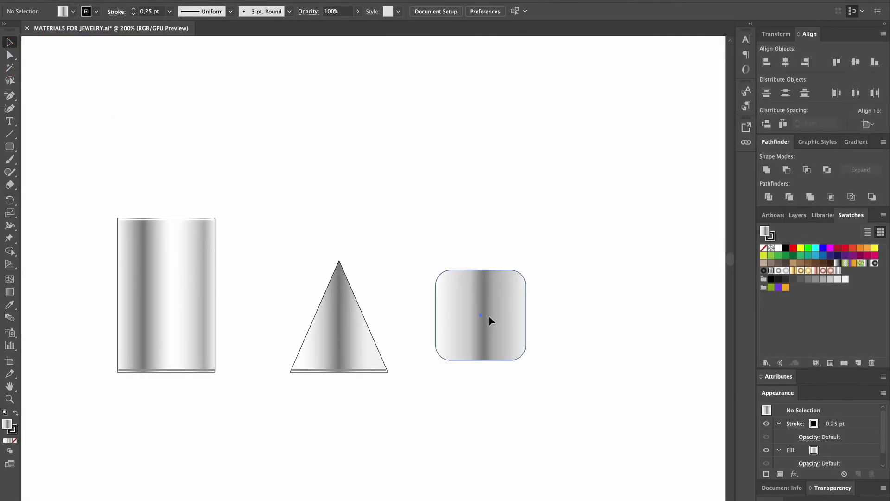
left_click_drag(489, 317, 500, 354)
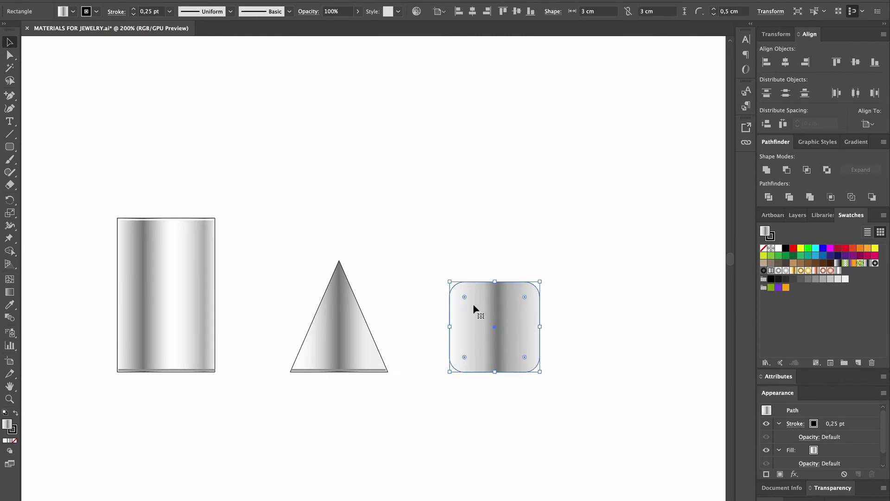
mouse_move(464, 295)
left_mouse_down()
mouse_move(473, 305)
mouse_move(464, 299)
left_mouse_up()
left_click(498, 203)
left_click(502, 360)
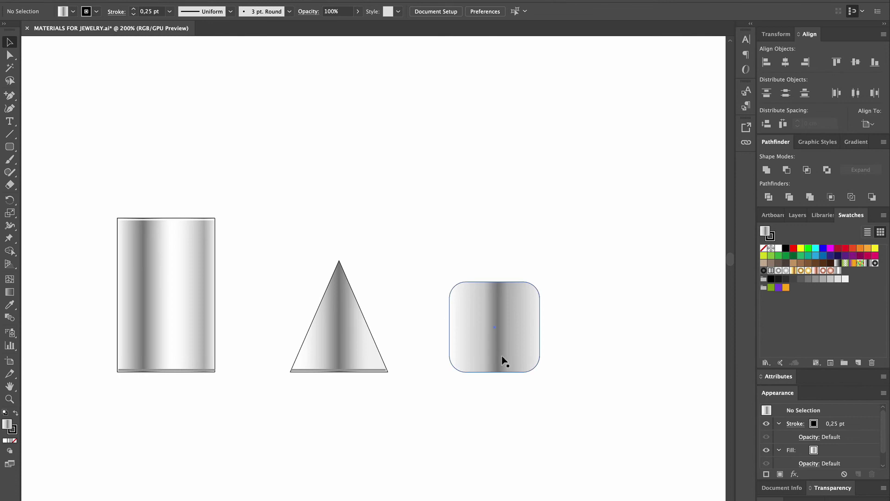
Step: Angle the square's gradient diagonally from bottom-left to top-right, then Alt-drag a copy up and right
left_click(10, 292)
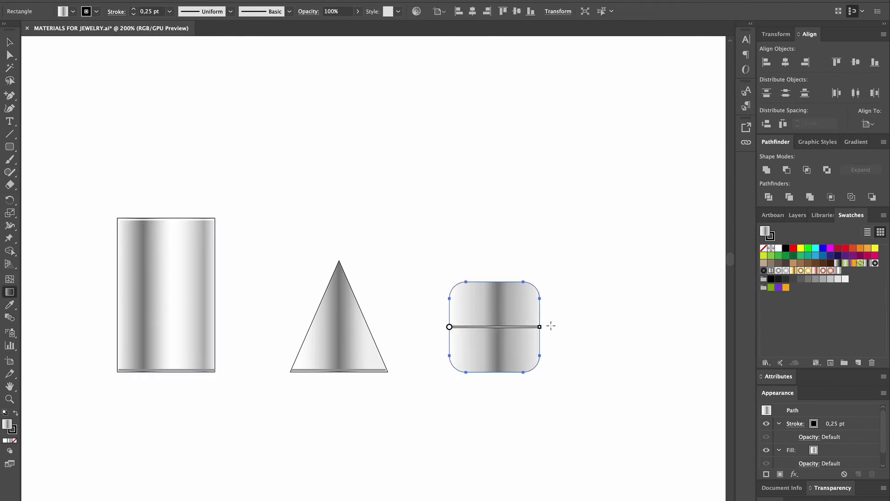
mouse_move(544, 327)
left_mouse_down()
mouse_move(546, 283)
mouse_move(535, 262)
left_mouse_up()
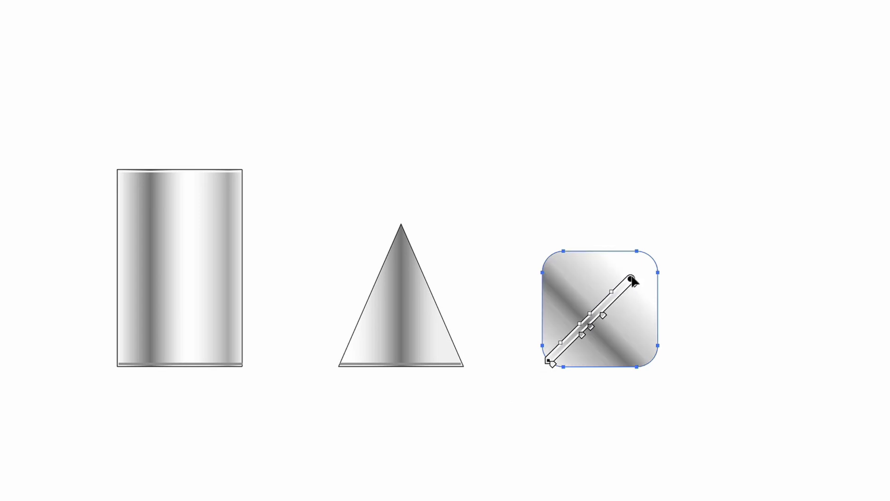
left_click_drag(632, 280, 650, 262)
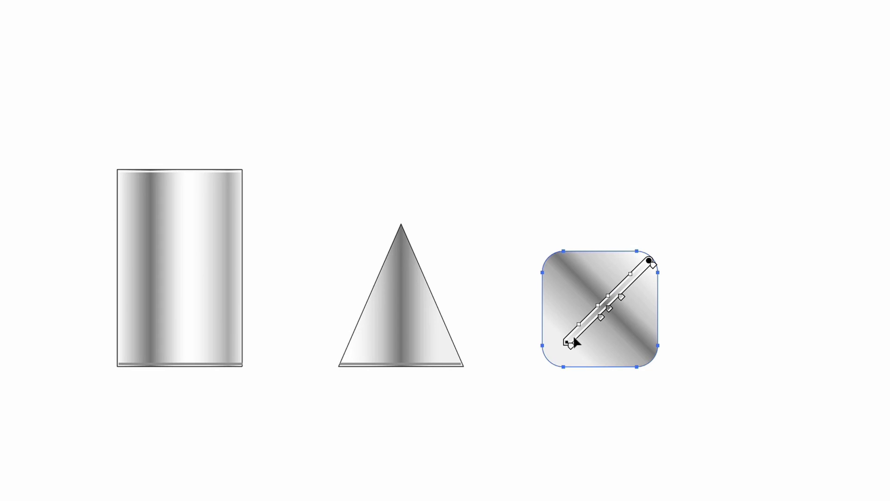
left_click_drag(573, 339, 548, 365)
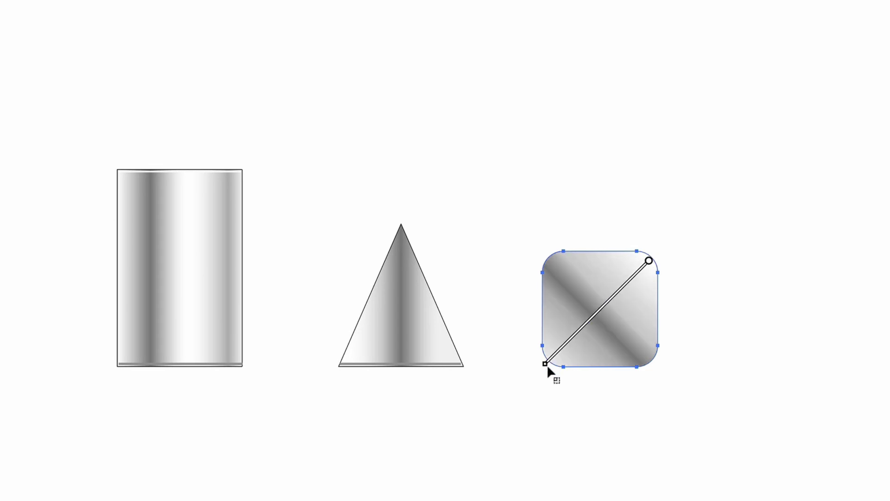
mouse_move(593, 319)
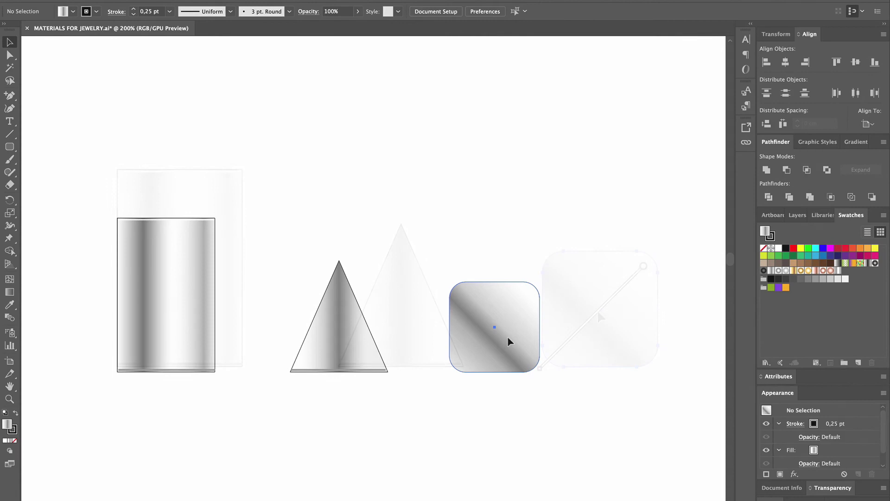
left_click_drag(507, 342, 587, 200)
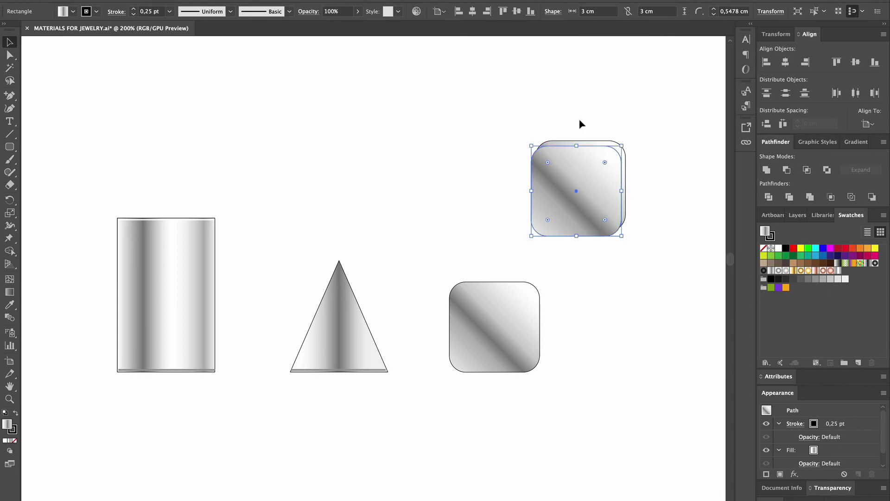
Step: Subtract the front copy with Minus Front and give the resulting crescent a white fill, no outline
left_click_drag(580, 123, 637, 212)
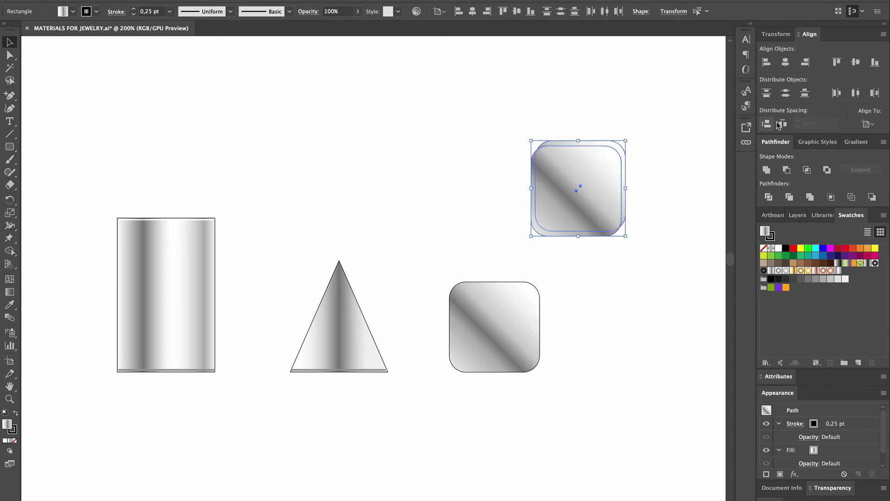
left_click(786, 170)
left_click(684, 189)
left_click(626, 202)
key("super+minus")
key("super+minus")
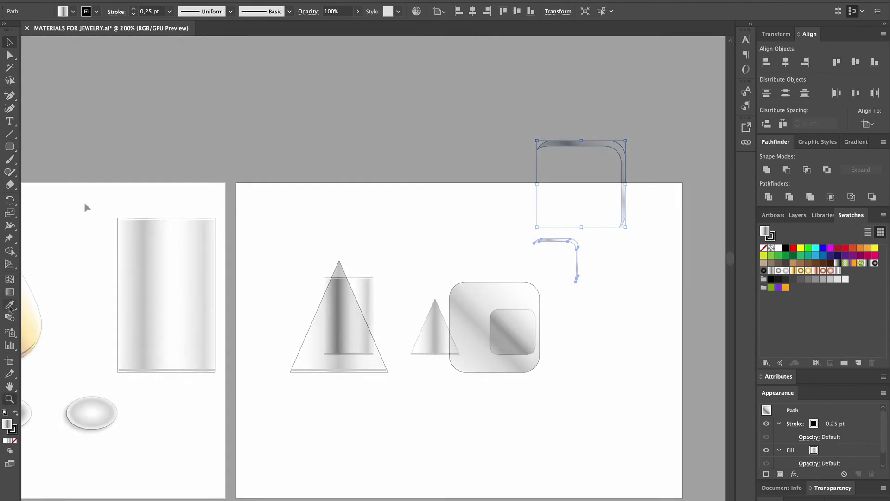
key("i")
left_click(34, 300)
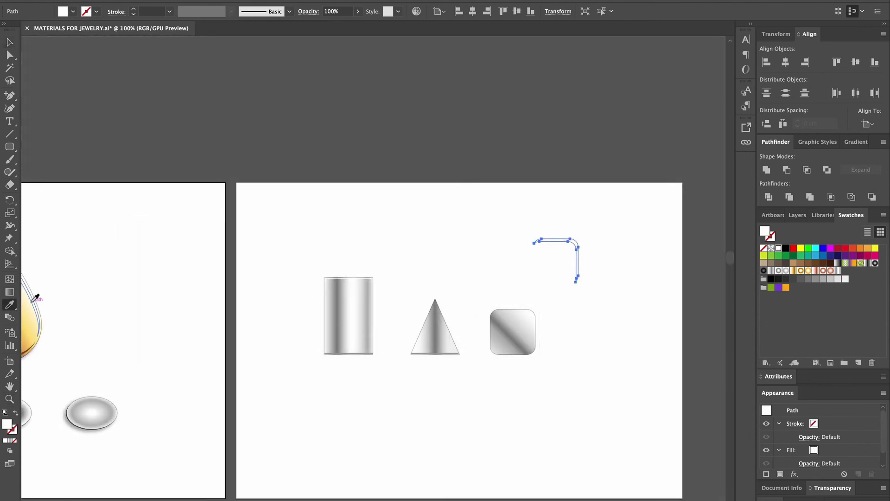
Step: Fit the white crescent along the square's top-right edge, then Alt-drag another square copy up-right
key("v")
left_click(374, 226)
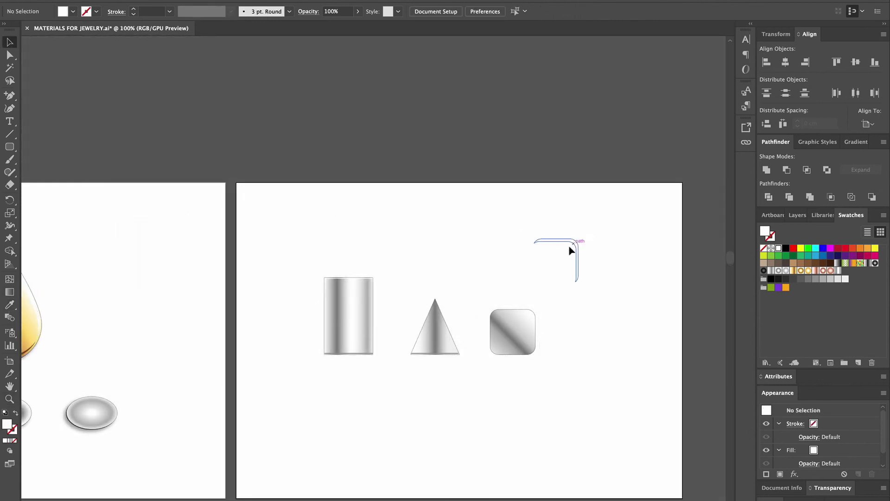
left_click_drag(570, 243, 528, 316)
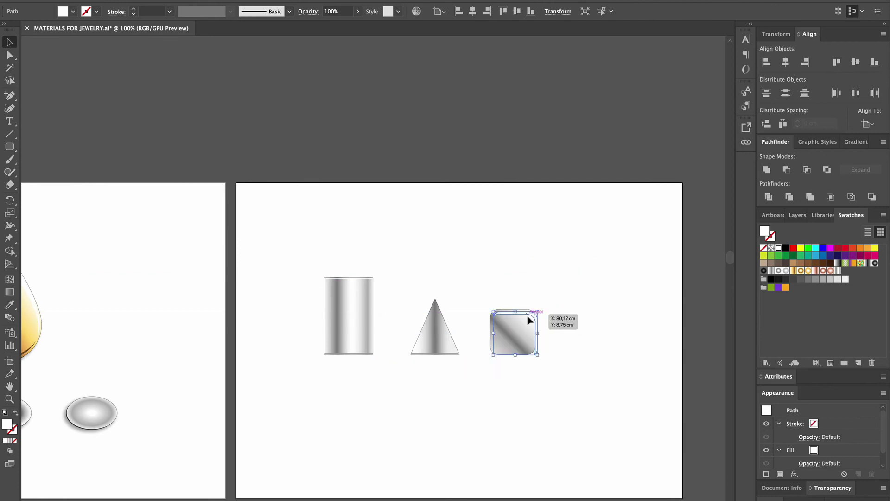
left_click(10, 398)
left_click(528, 344)
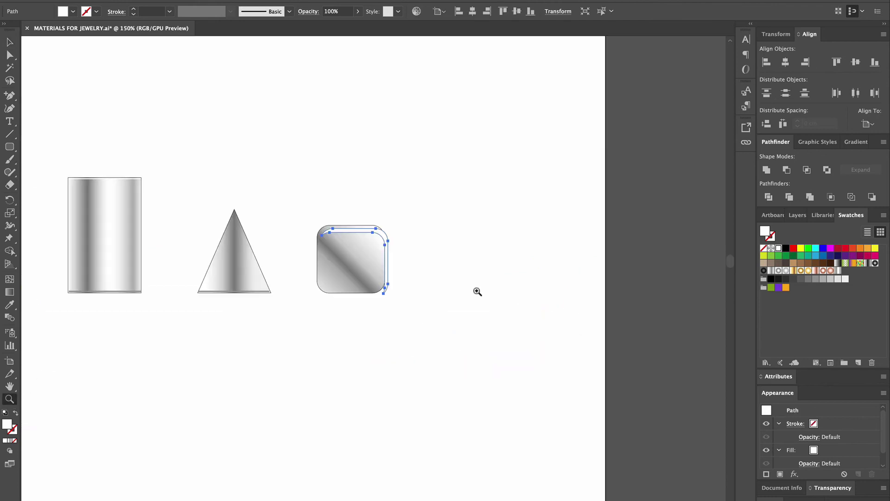
left_click_drag(345, 301, 387, 265)
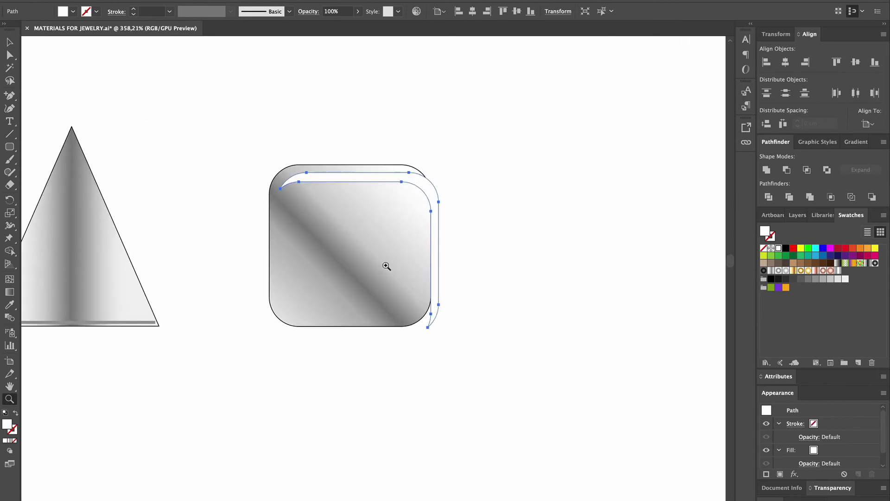
key("v")
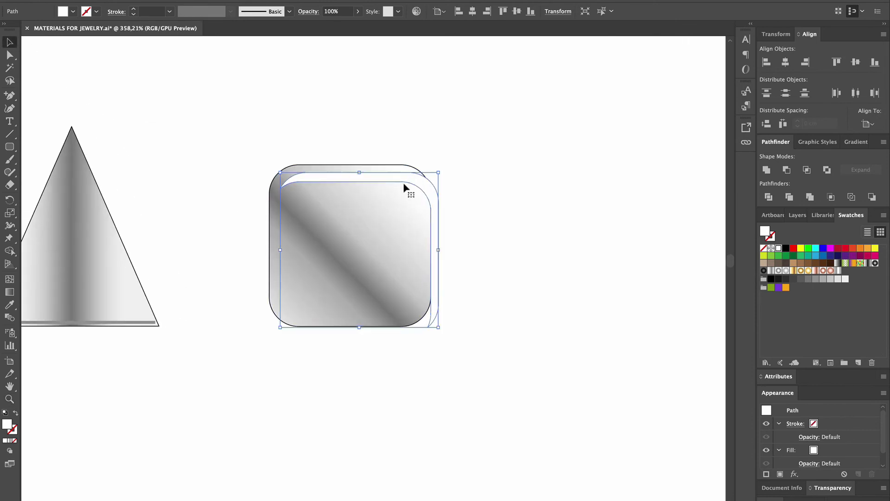
left_click_drag(404, 184, 401, 181)
left_click_drag(435, 323, 427, 319)
left_click(471, 273)
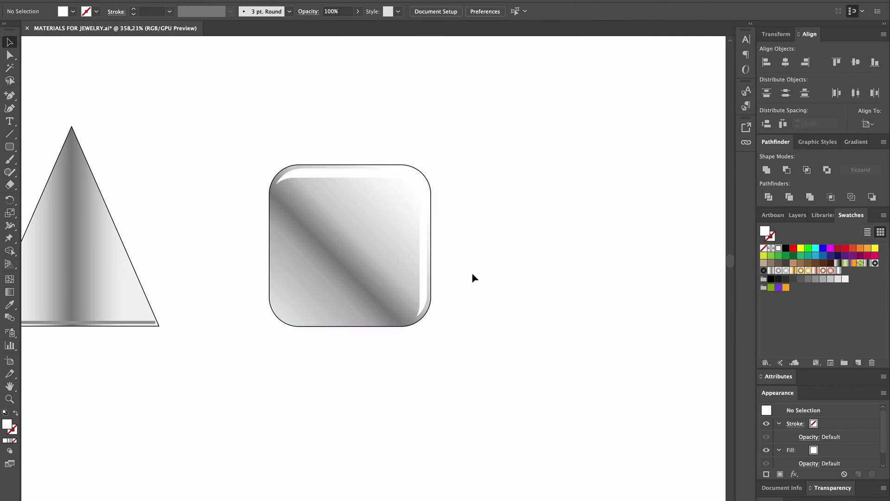
left_click_drag(339, 272, 540, 195)
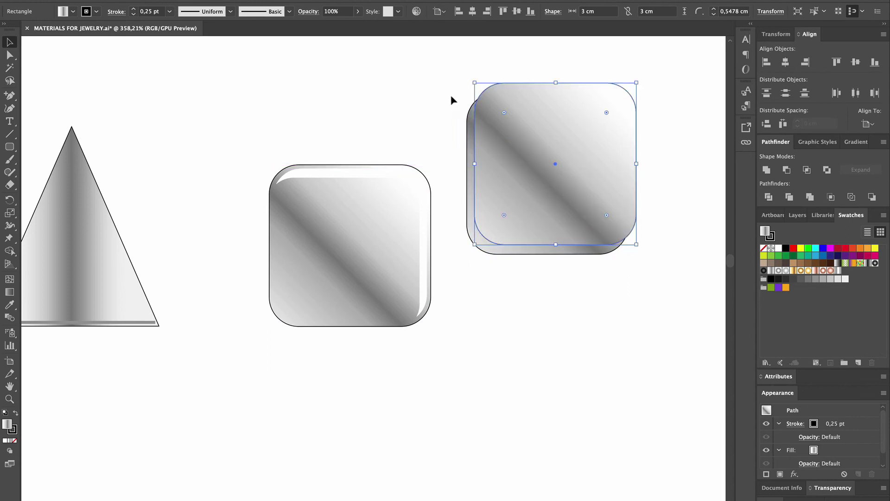
Step: Subtract the front rounded square with Minus Front, filling the remaining crescent mid grey with no stroke
left_click_drag(453, 96, 525, 274)
left_click(787, 170)
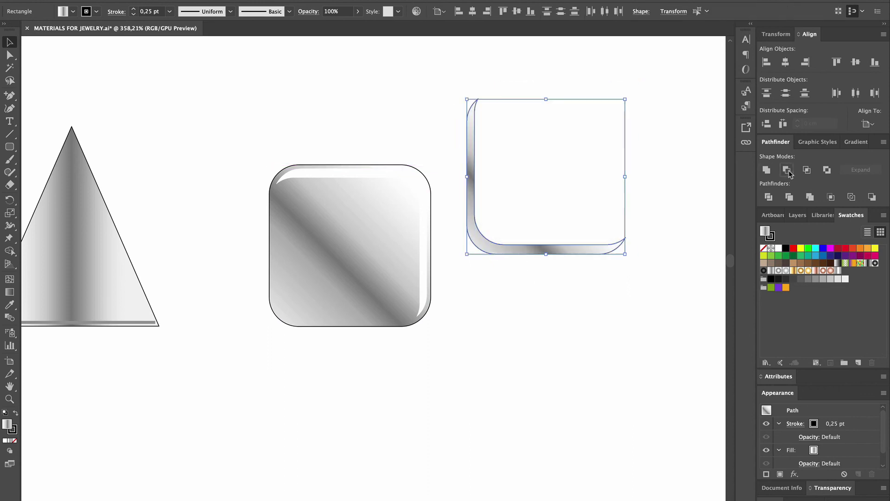
left_click(73, 13)
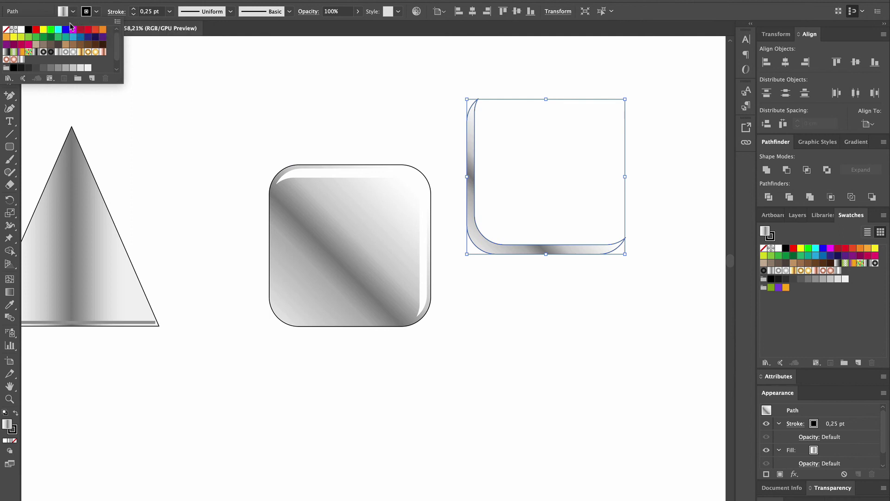
left_click(50, 71)
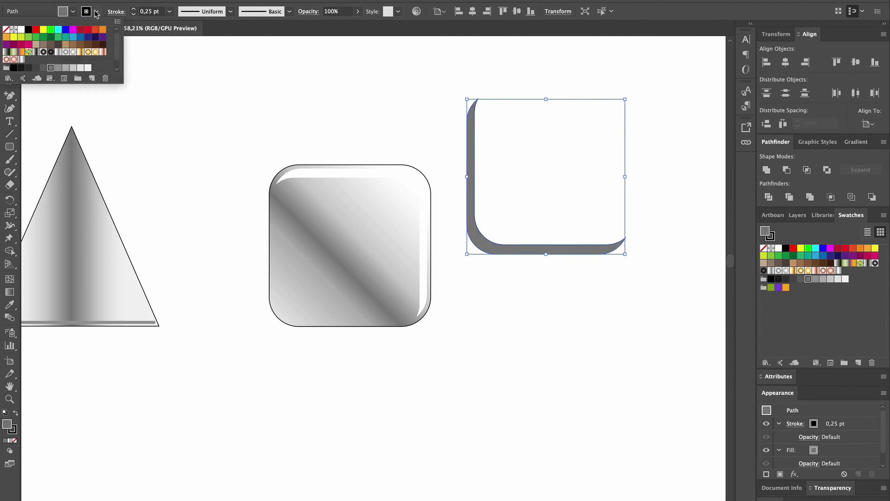
left_click(96, 13)
left_click(6, 30)
left_click(511, 167)
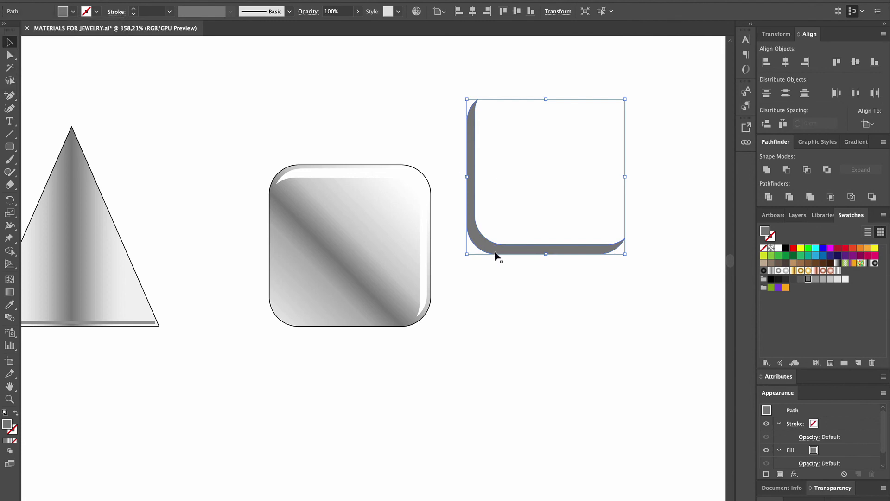
Step: Move and scale the grey crescent to line the rounded square's inner left and bottom edges
left_click_drag(501, 247, 308, 311)
left_click_drag(437, 167, 423, 181)
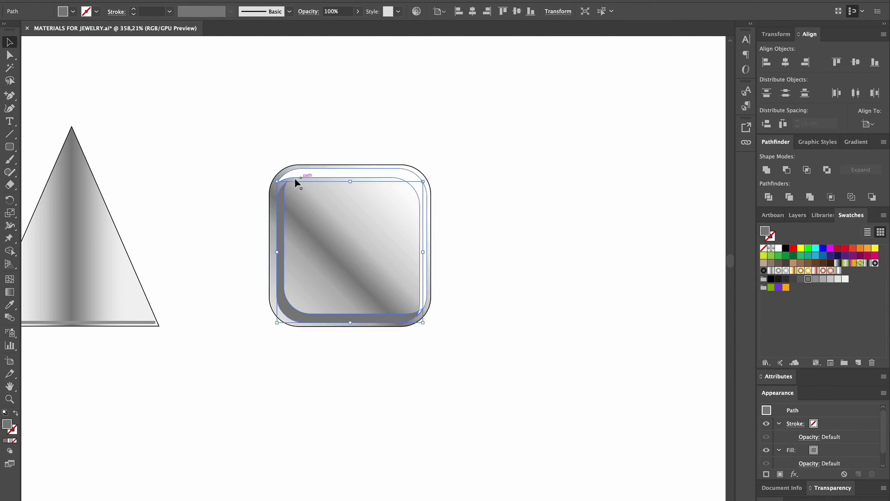
left_click_drag(277, 182, 272, 177)
left_click(364, 111)
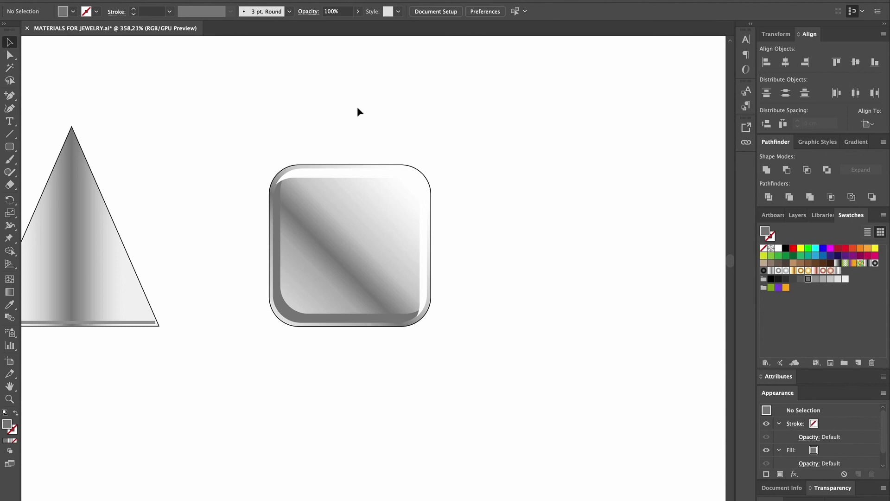
Step: At 100% zoom, shift the rounded square further right and group its parts
key("ctrl+1")
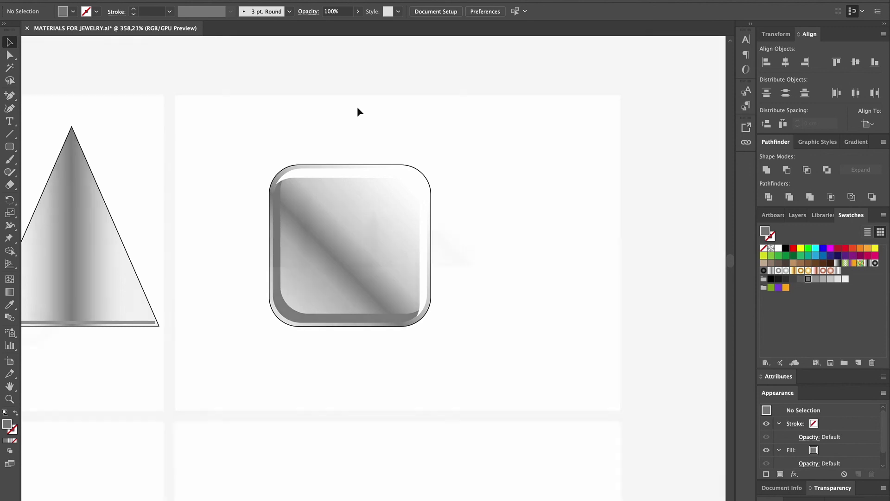
left_click(446, 237)
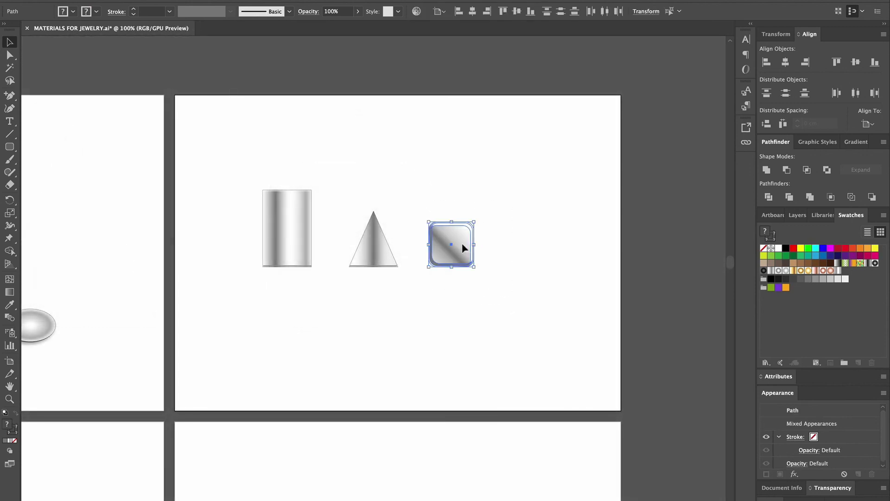
left_click_drag(462, 243, 497, 245)
key("ctrl+g")
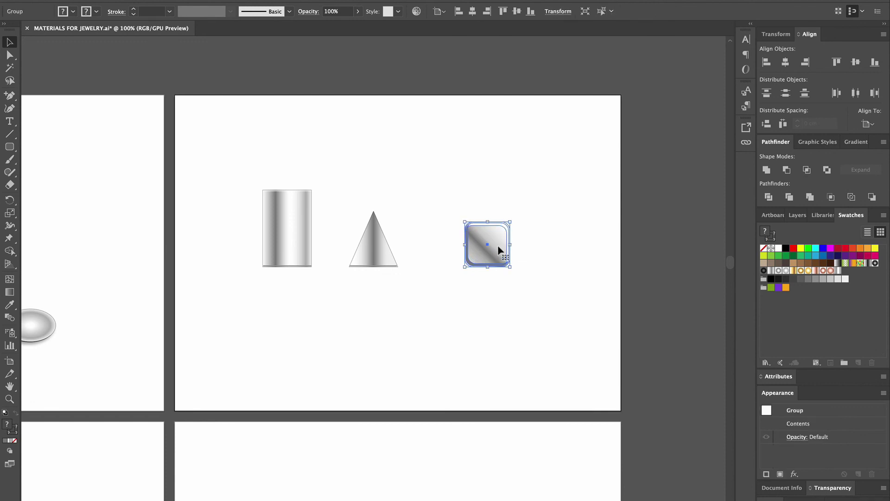
left_click(495, 332)
Step: Group the cone's parts and the cylinder's parts into separate groups
left_click_drag(342, 191, 429, 315)
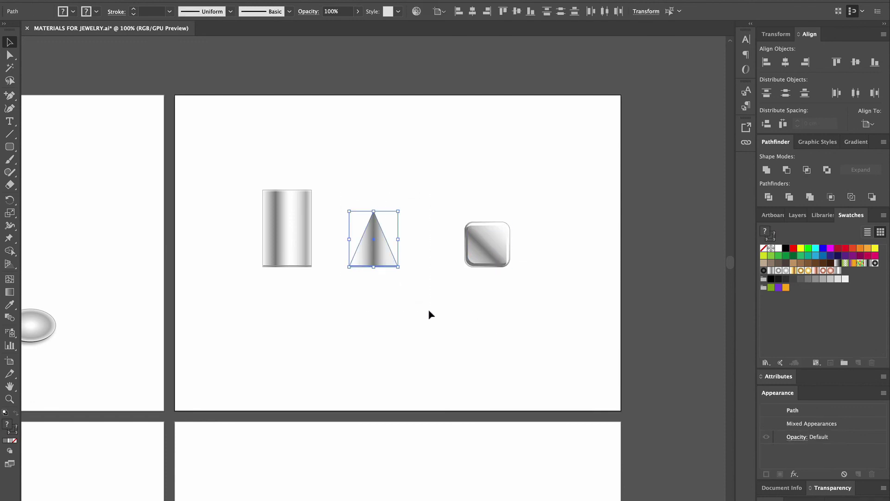
key("ctrl+g")
left_click_drag(243, 175, 331, 301)
key("ctrl+g")
left_click(388, 324)
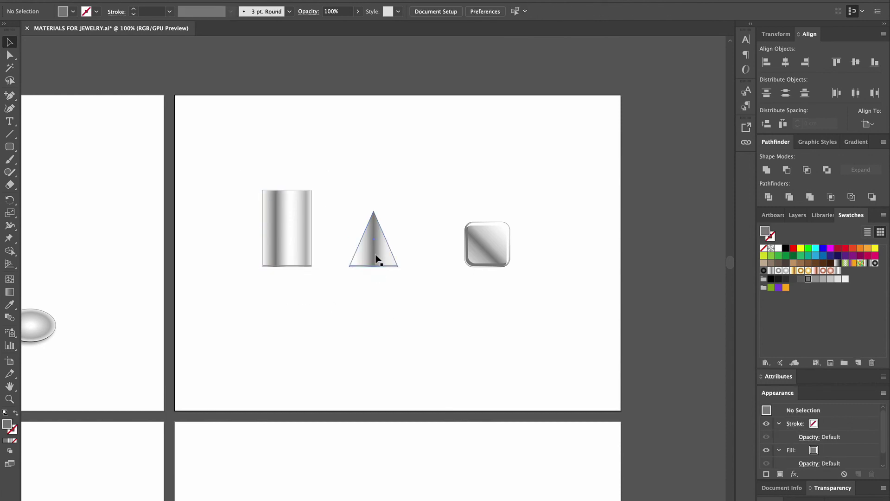
Step: Centre the cone horizontally and vertically on the artboard
left_click(375, 258)
left_click(788, 65)
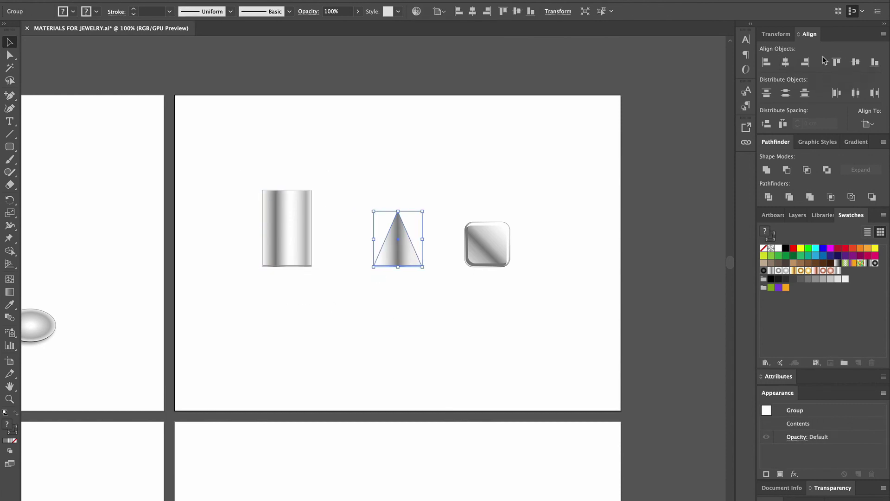
left_click(854, 63)
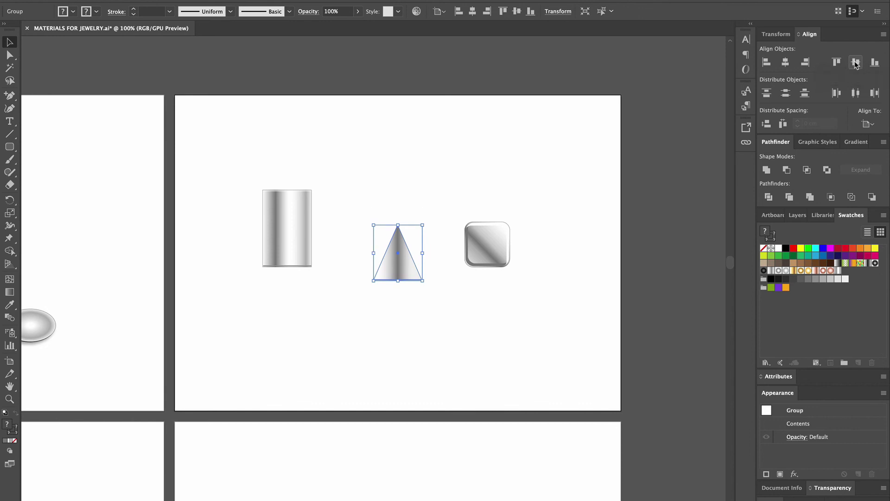
left_click(601, 281)
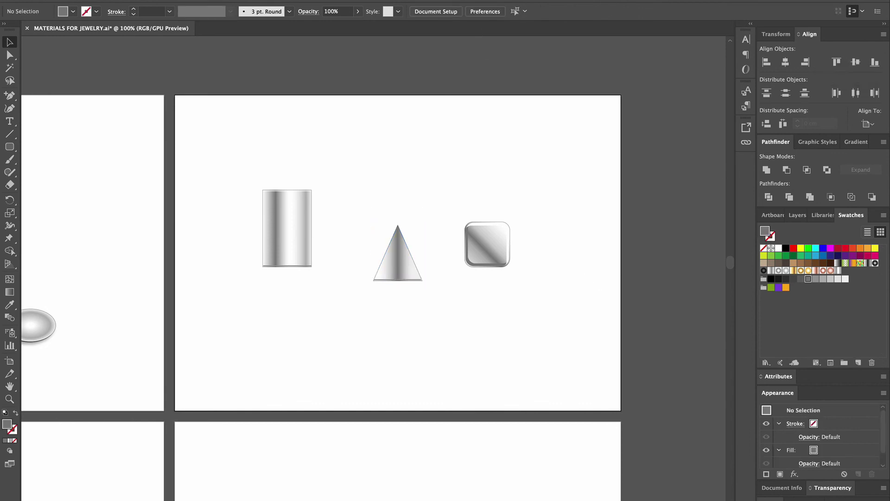
Step: Show the rulers and place a horizontal guide along the cone's base
left_click(262, 0)
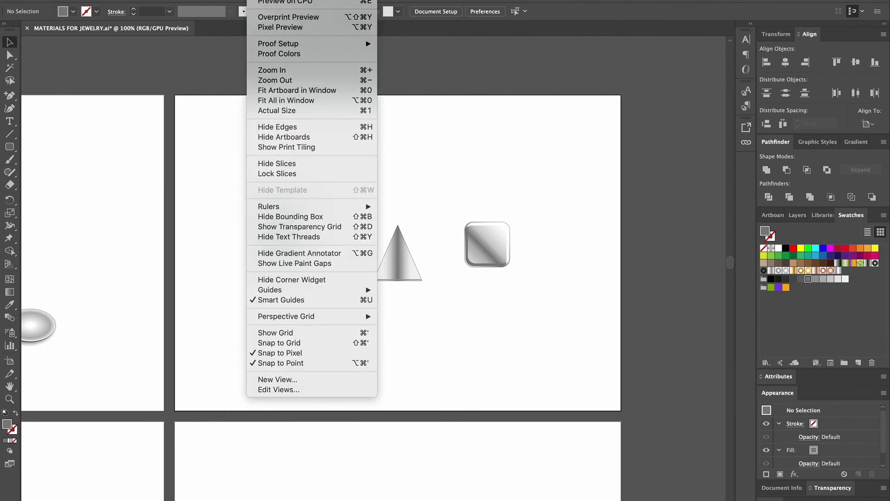
mouse_move(269, 207)
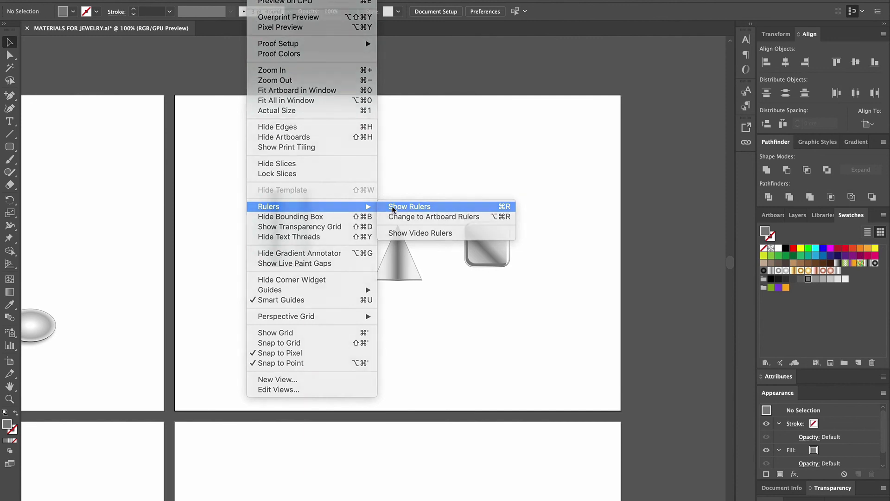
left_click(391, 206)
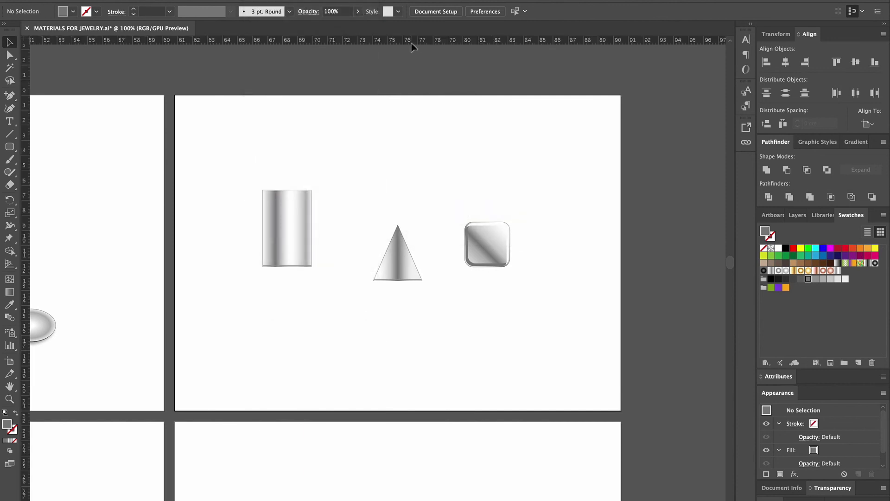
left_click_drag(410, 42, 401, 284)
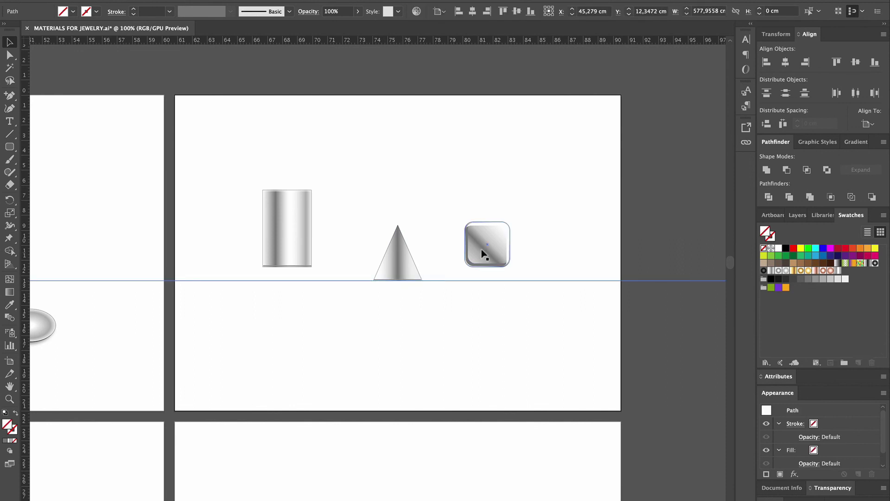
Step: Rest the rounded square and cylinder on the guide, align them to the rounded square, then delete the guide
left_click_drag(483, 252, 474, 264)
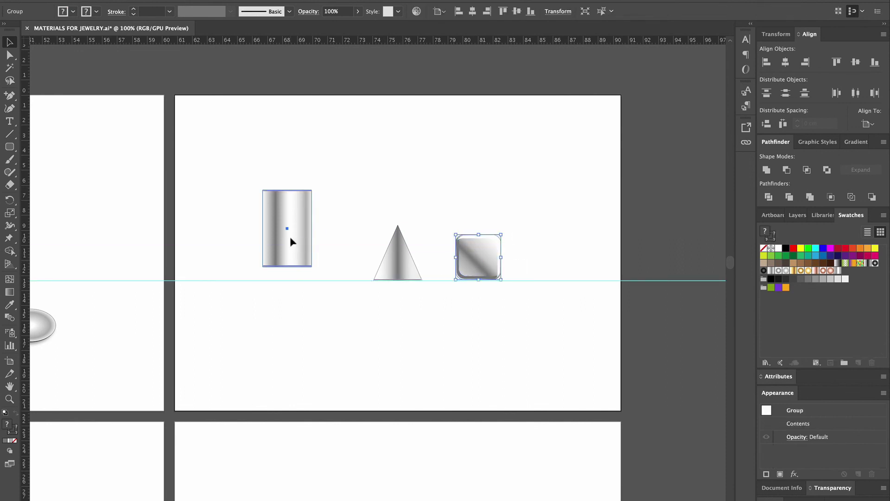
left_click_drag(290, 237, 326, 246)
left_click(415, 184)
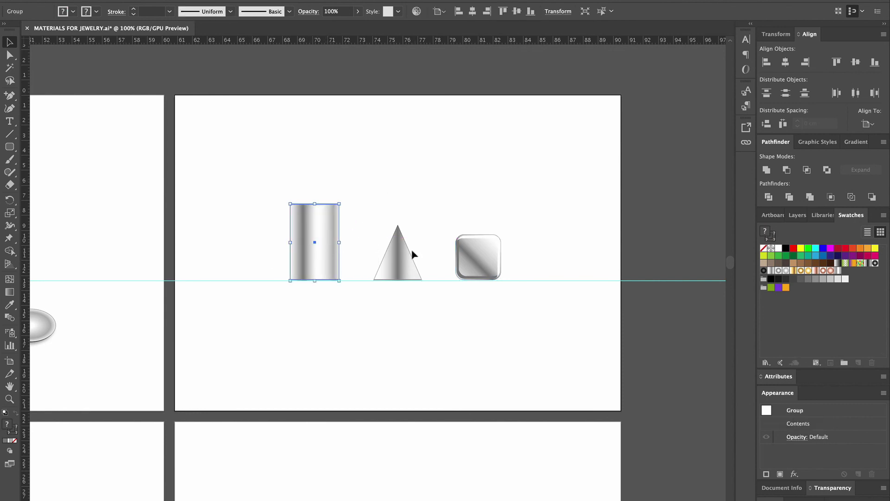
left_click(490, 270, "shift")
left_click(490, 270)
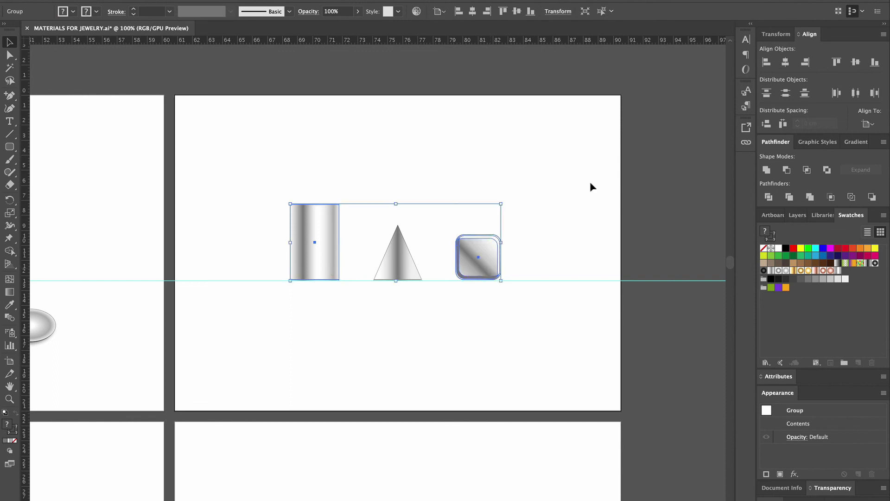
left_click(785, 62)
left_click(565, 171)
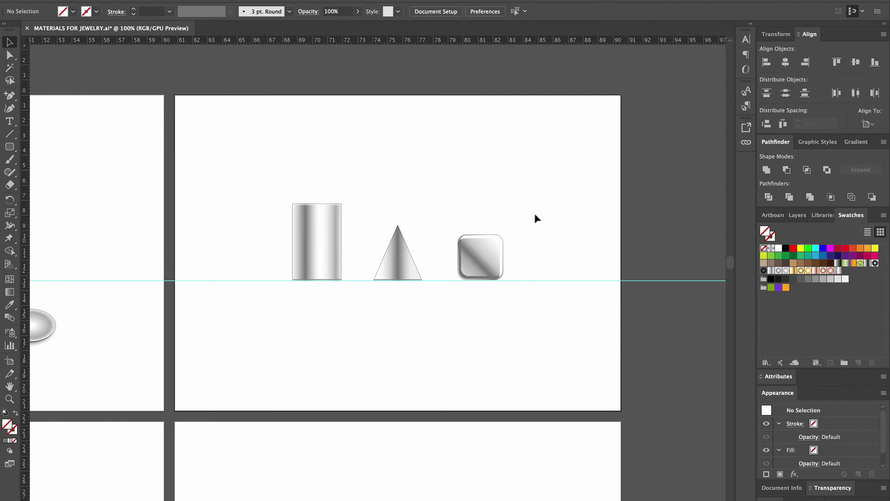
left_click(549, 280)
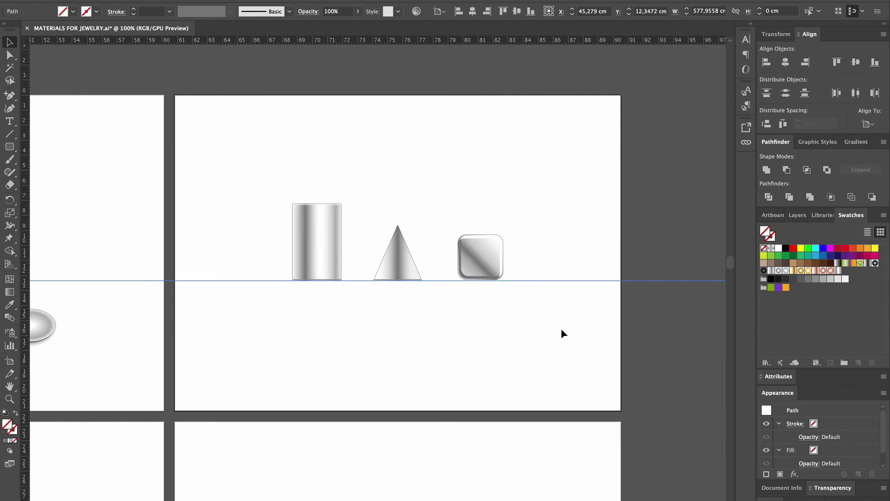
key("Delete")
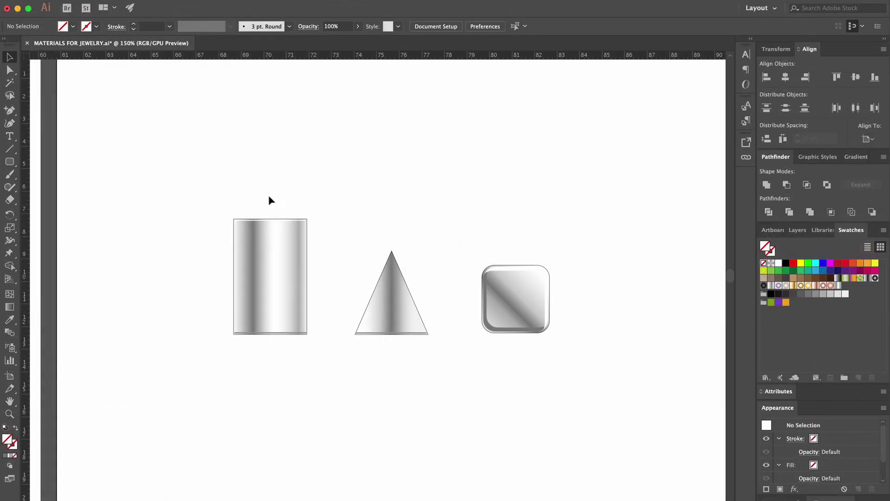
Step: Marquee-select the cylinder, cone and rounded square and bring up Effect > Stylize
left_click_drag(204, 189, 599, 383)
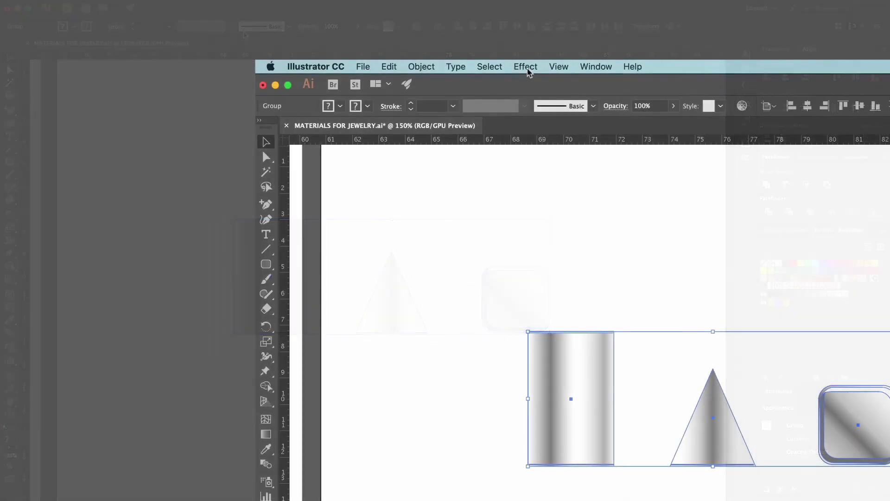
left_click(526, 67)
mouse_move(592, 227)
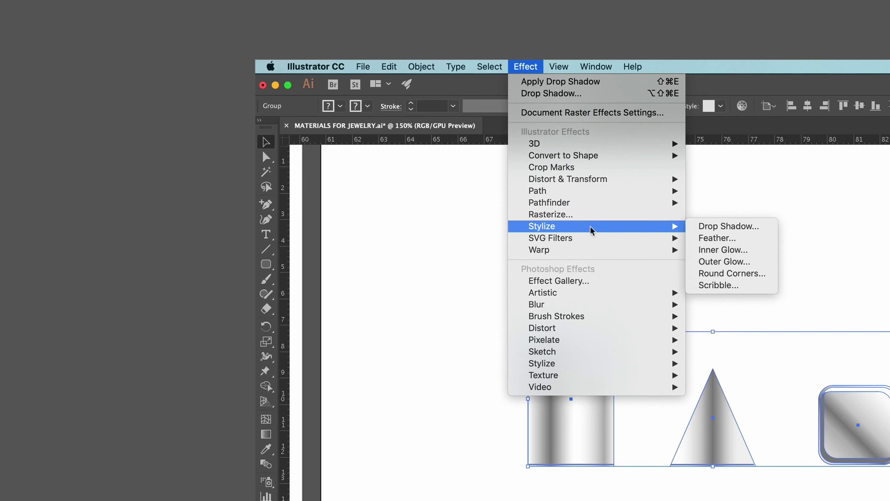